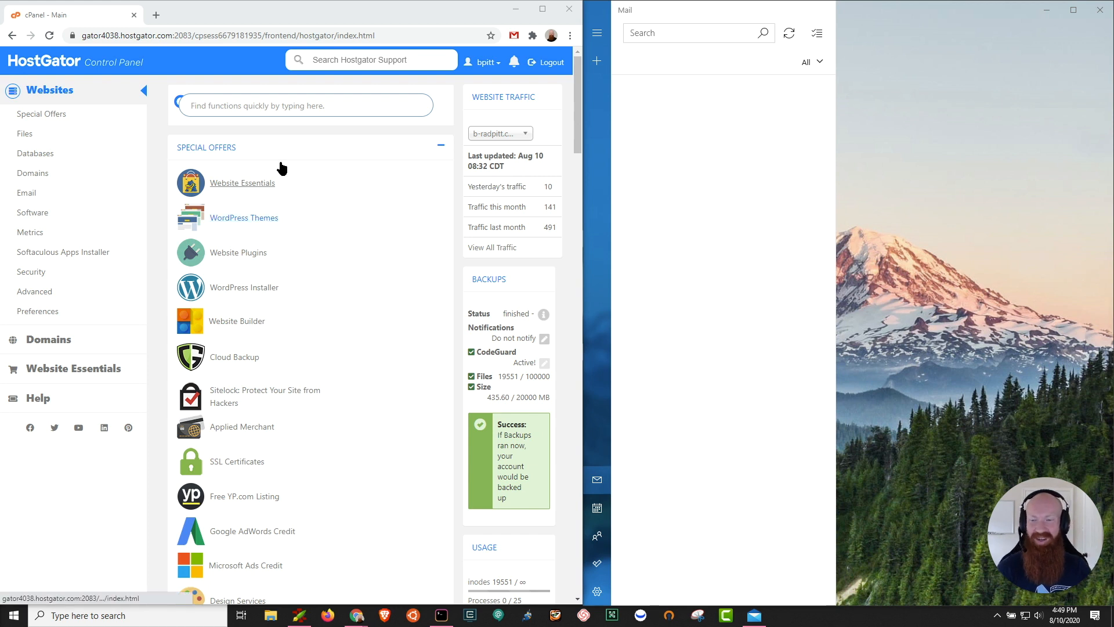
# Search Windows for the Mail app
pyautogui.click(760, 394)
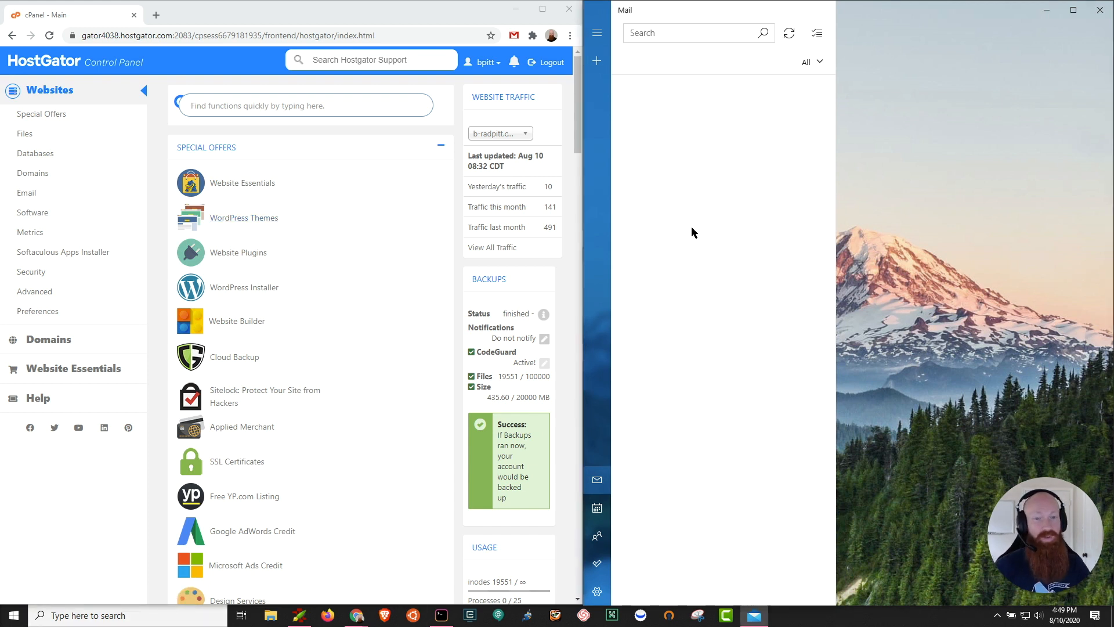
pyautogui.click(138, 615)
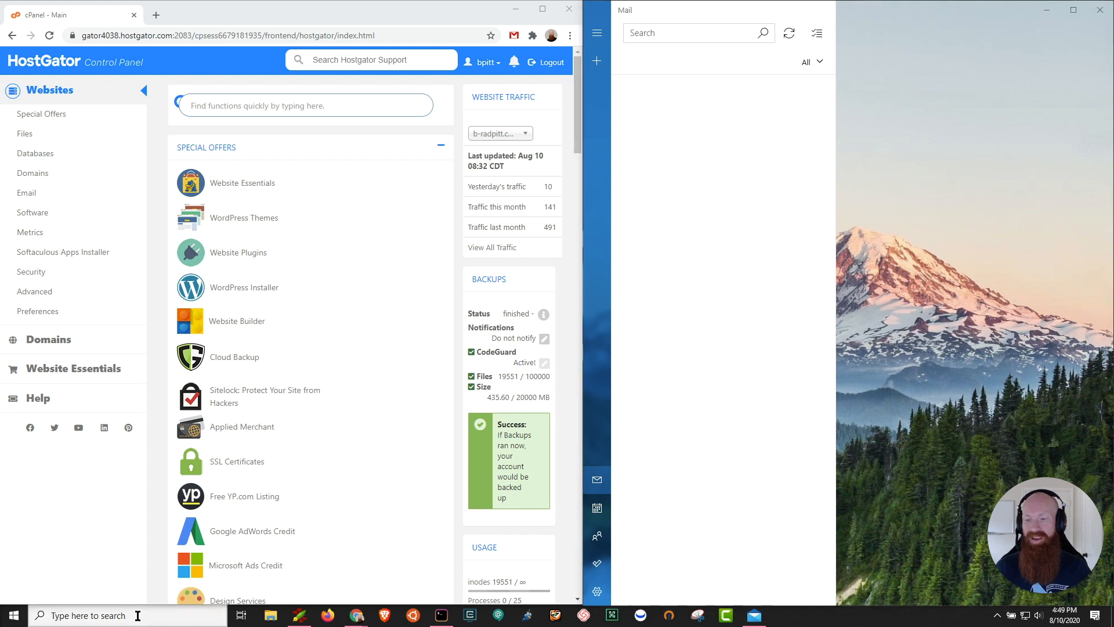
pyautogui.write('mail')
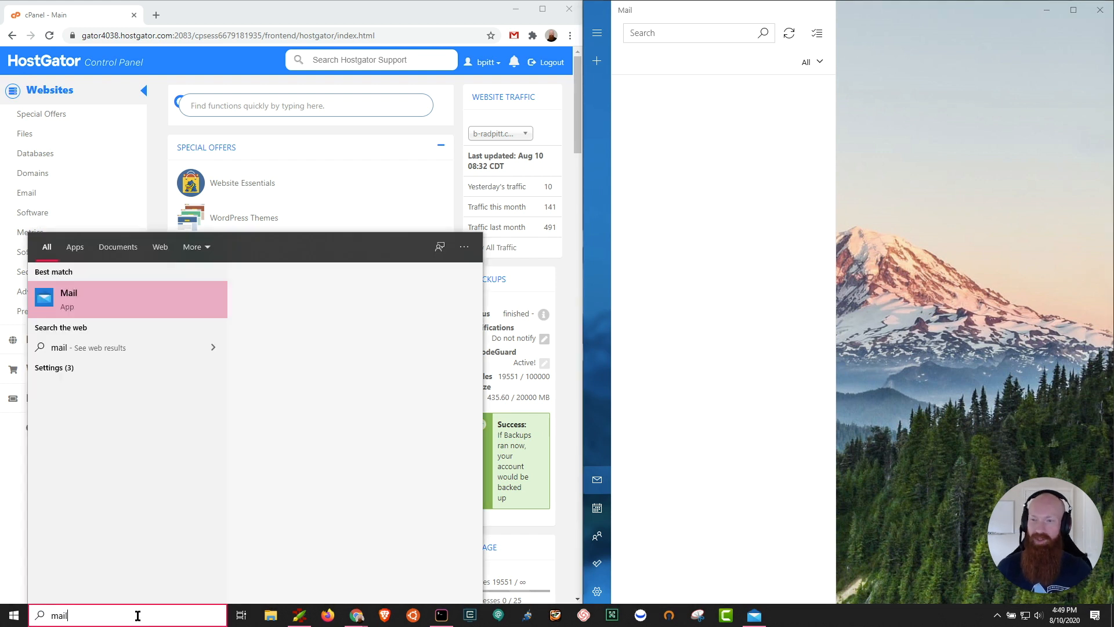
pyautogui.click(761, 238)
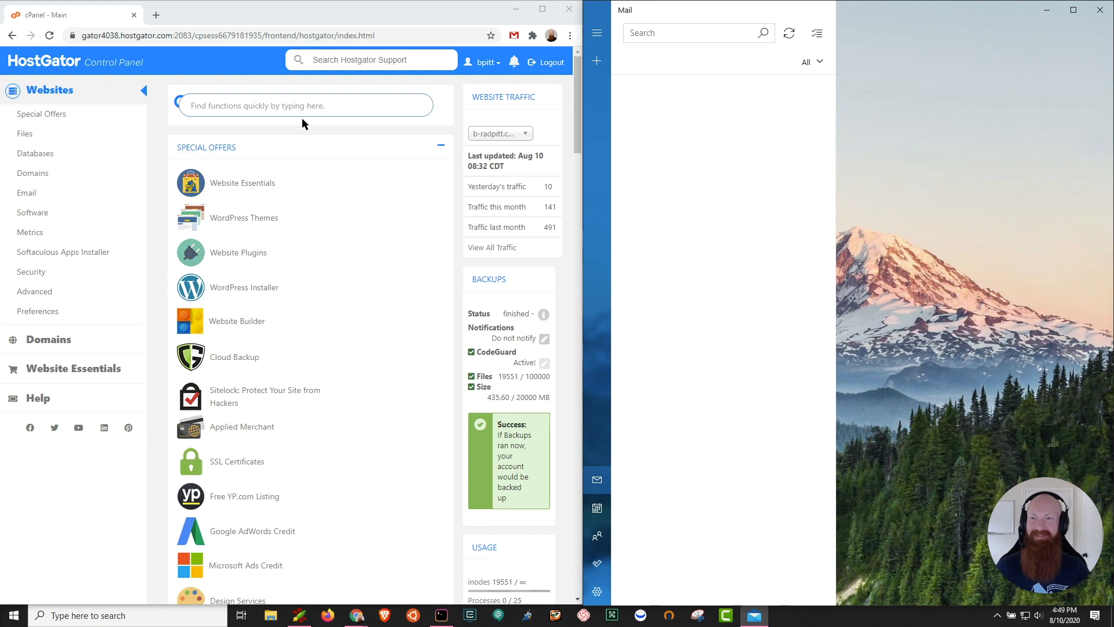
# Find the Email Accounts page in the hosting control panel by searching its functions for "Email", and open it
pyautogui.click(305, 108)
pyautogui.write('Email')
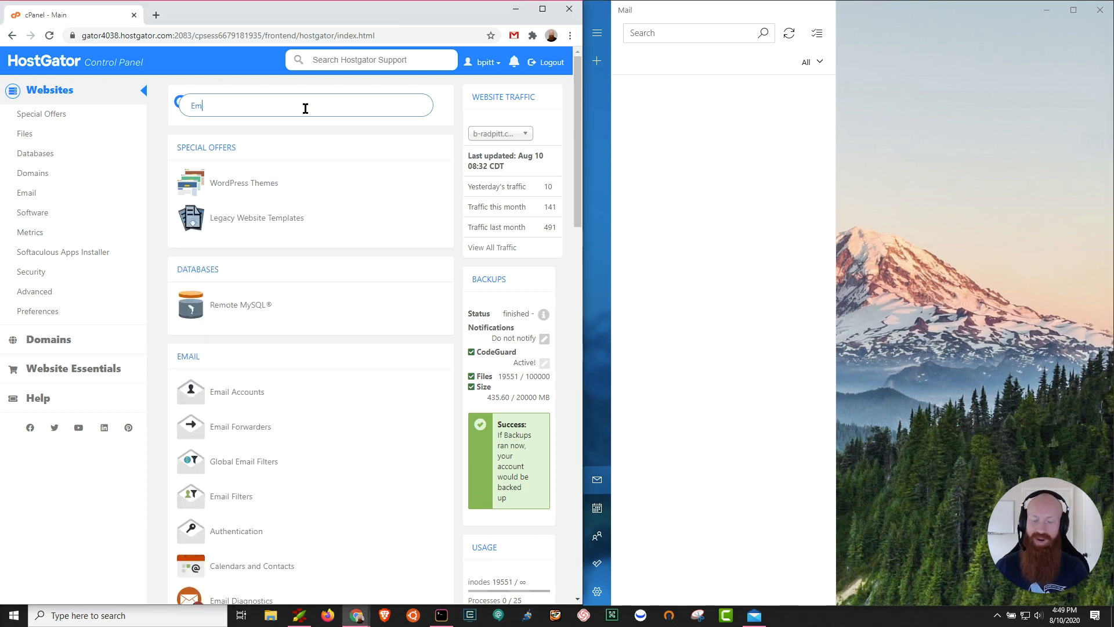
pyautogui.click(252, 180)
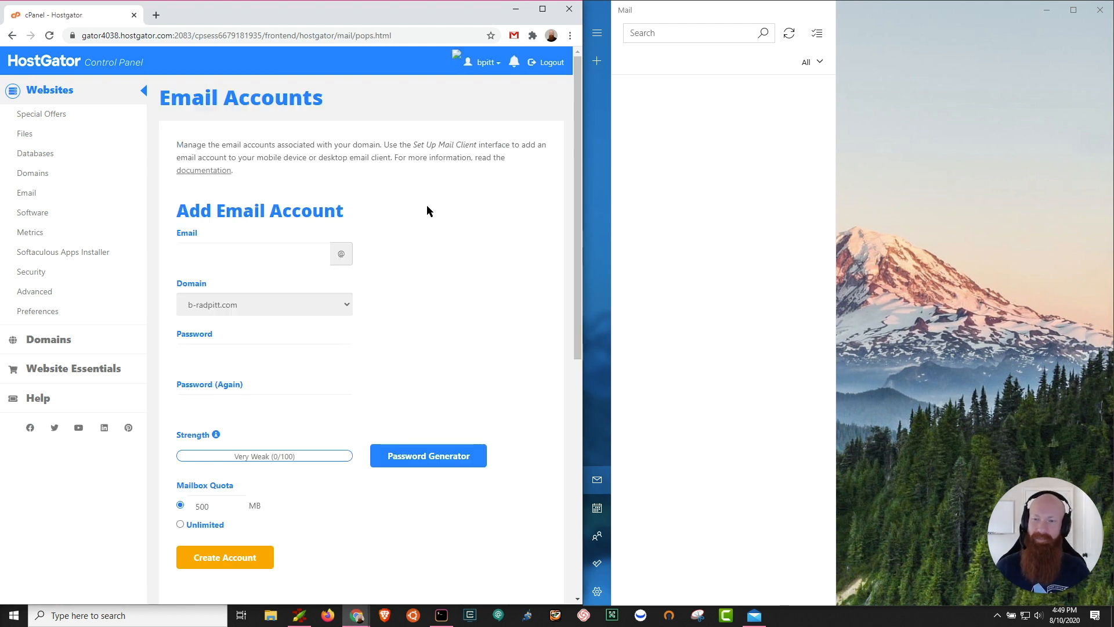
# Copy the email address of the second account in the Email Accounts list
pyautogui.scroll(-7, 426, 205)
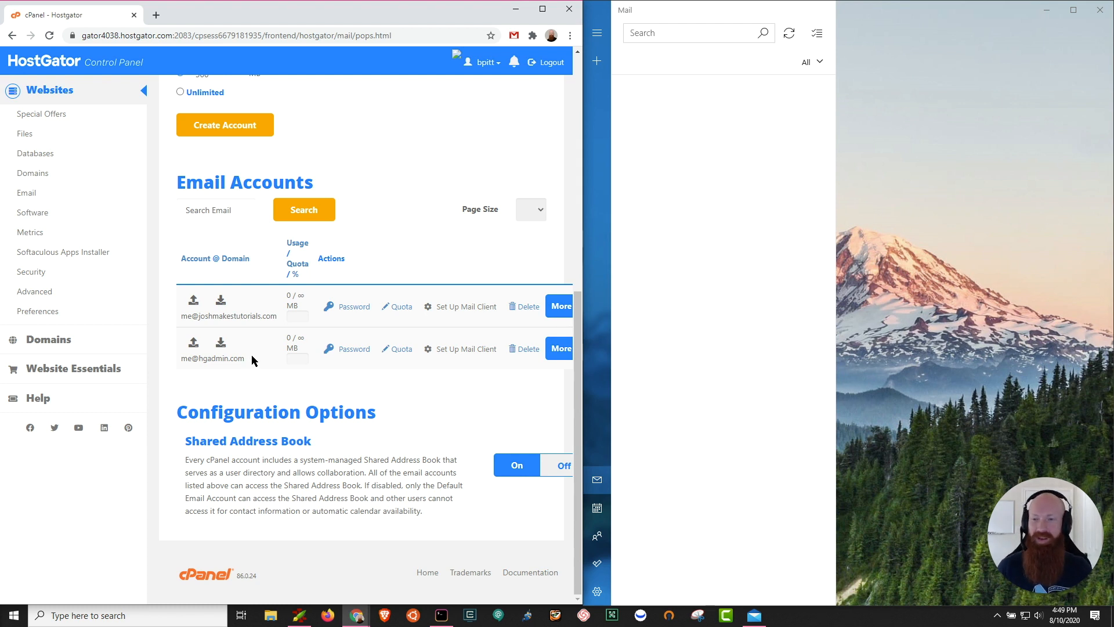
pyautogui.moveTo(258, 365); pyautogui.dragTo(179, 363)
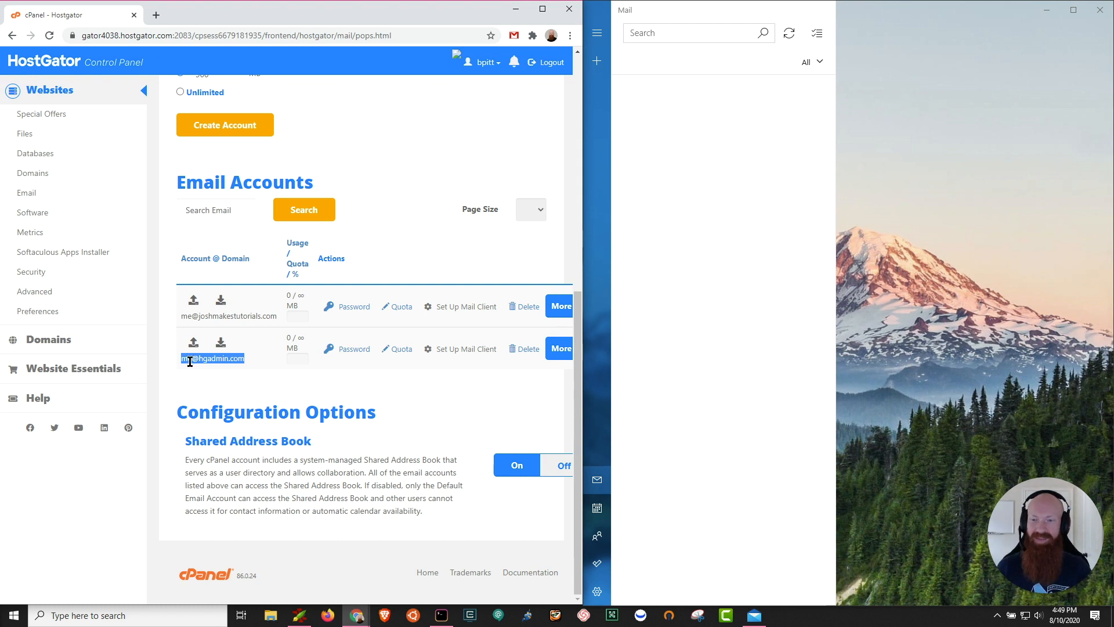
pyautogui.click(198, 376)
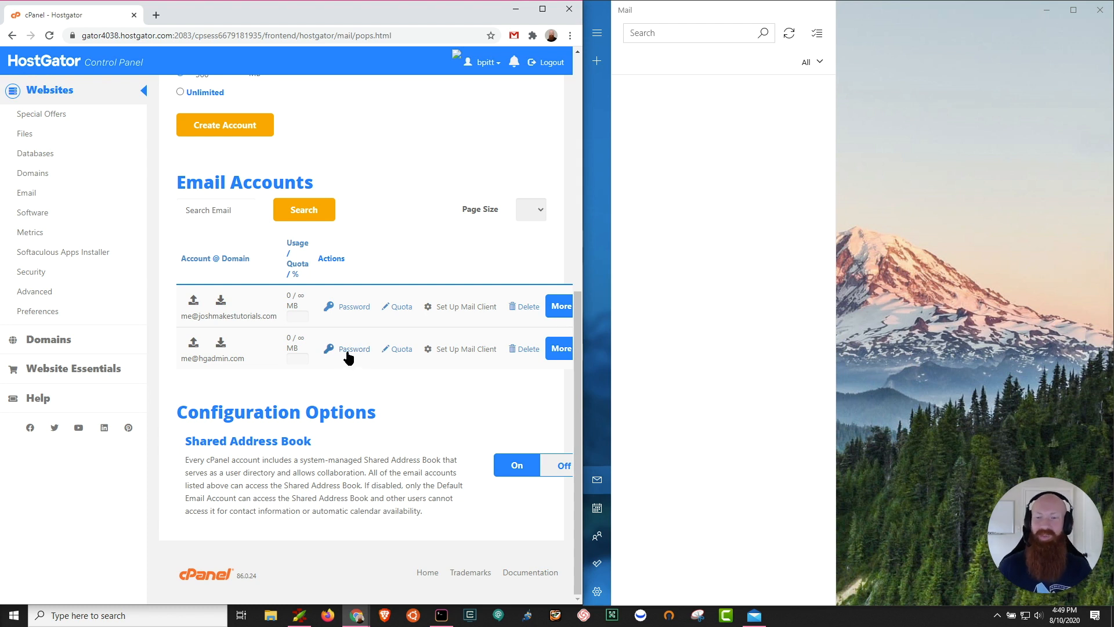
pyautogui.moveTo(254, 360); pyautogui.dragTo(182, 364)
pyautogui.hotkey('ctrl', 'c')
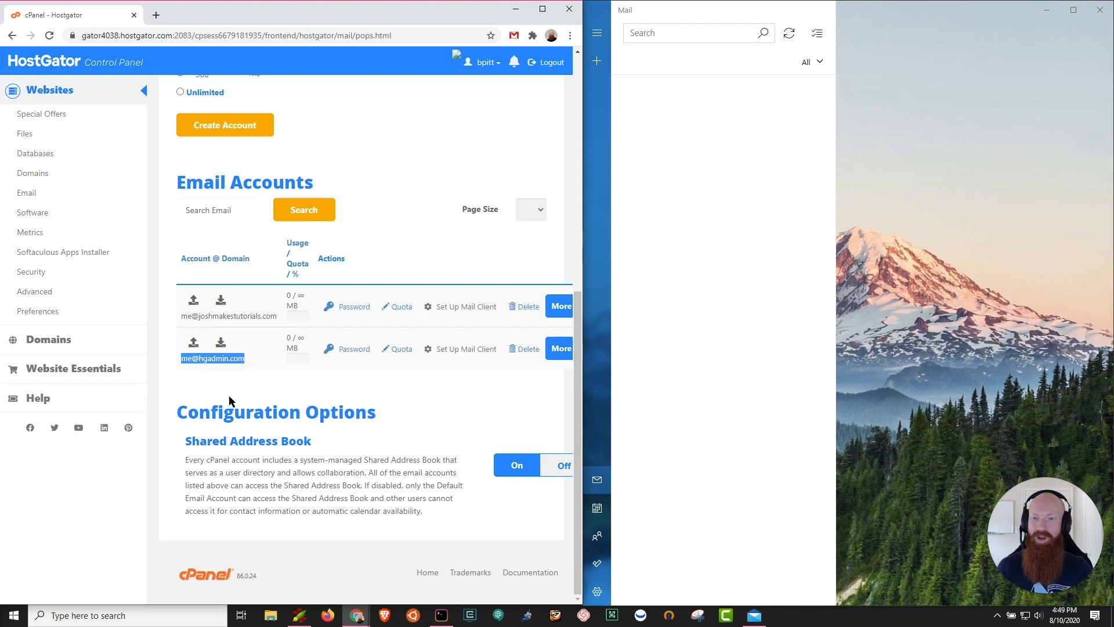
# Switch to the Mail app and start adding an account of the type Other account (POP, IMAP)
pyautogui.click(598, 36)
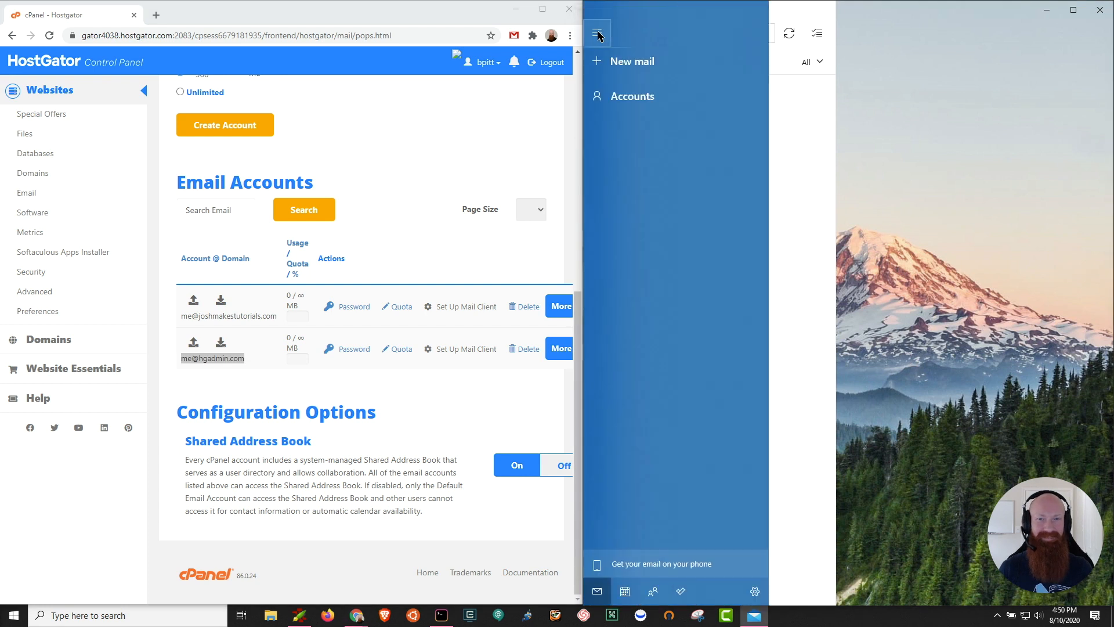
pyautogui.click(640, 97)
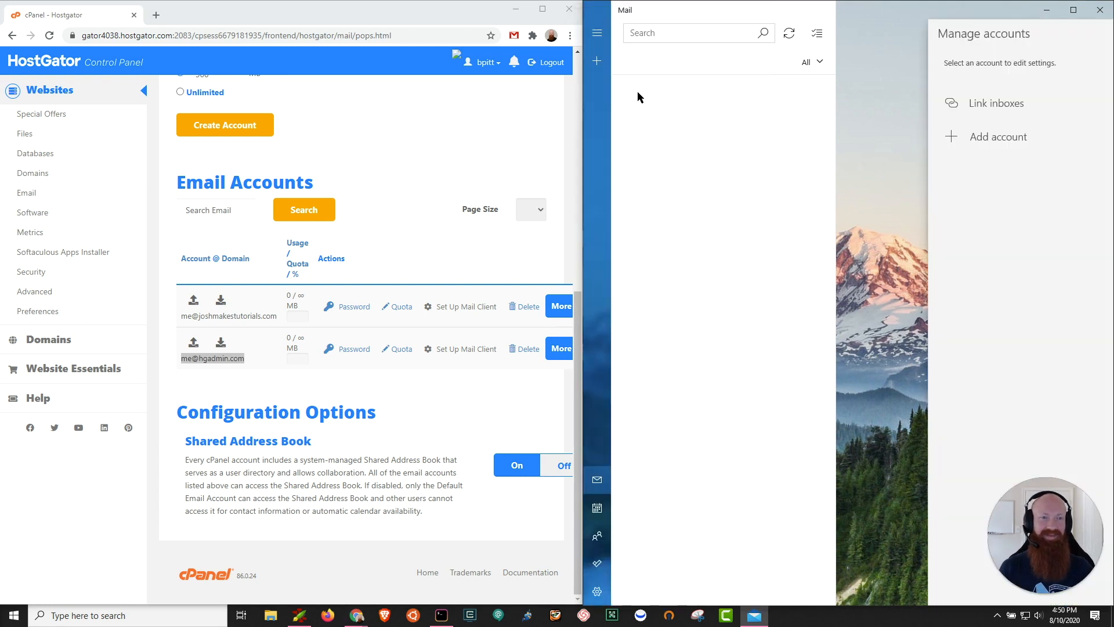
pyautogui.click(999, 141)
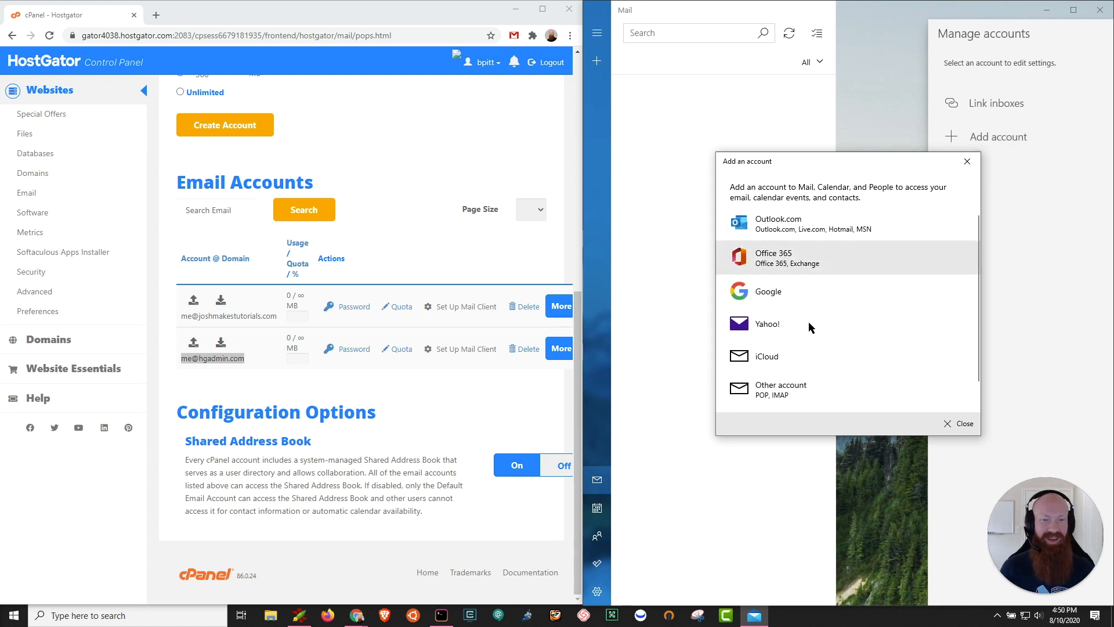
pyautogui.click(787, 395)
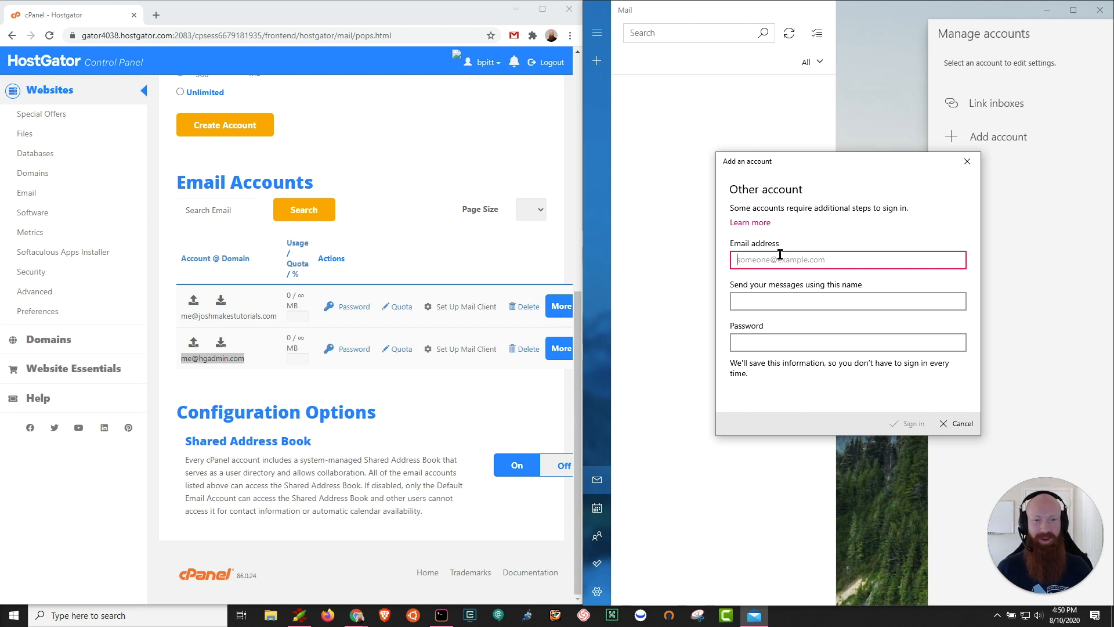
# Fill in the Other account form with the copied email address, the account password and the sender's name
pyautogui.hotkey('ctrl', 'v')
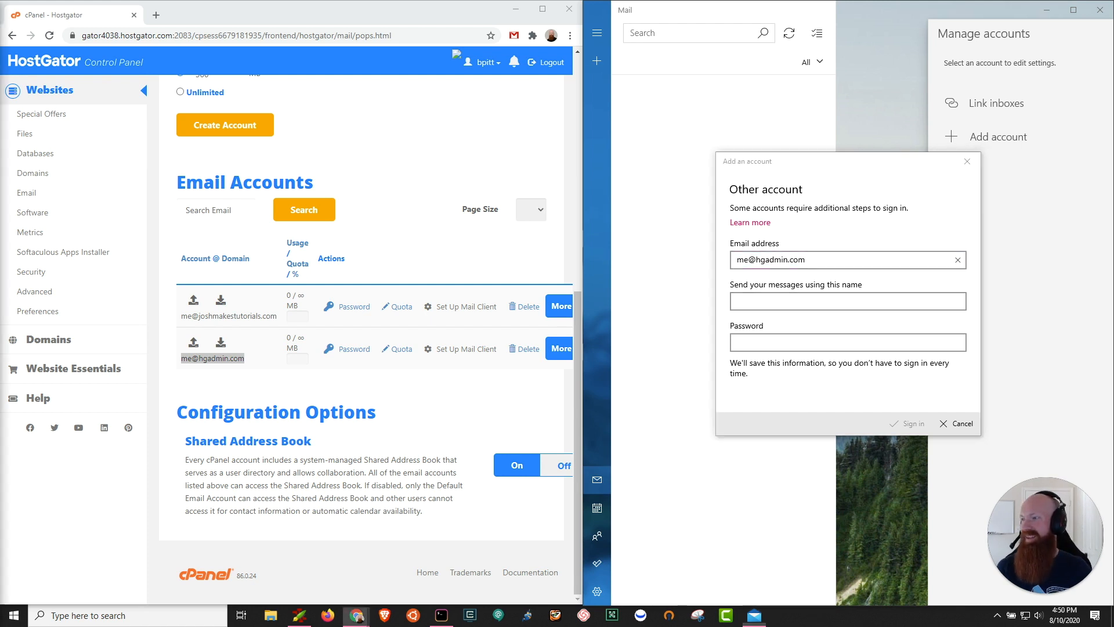
pyautogui.hotkey('alt', 'Tab')
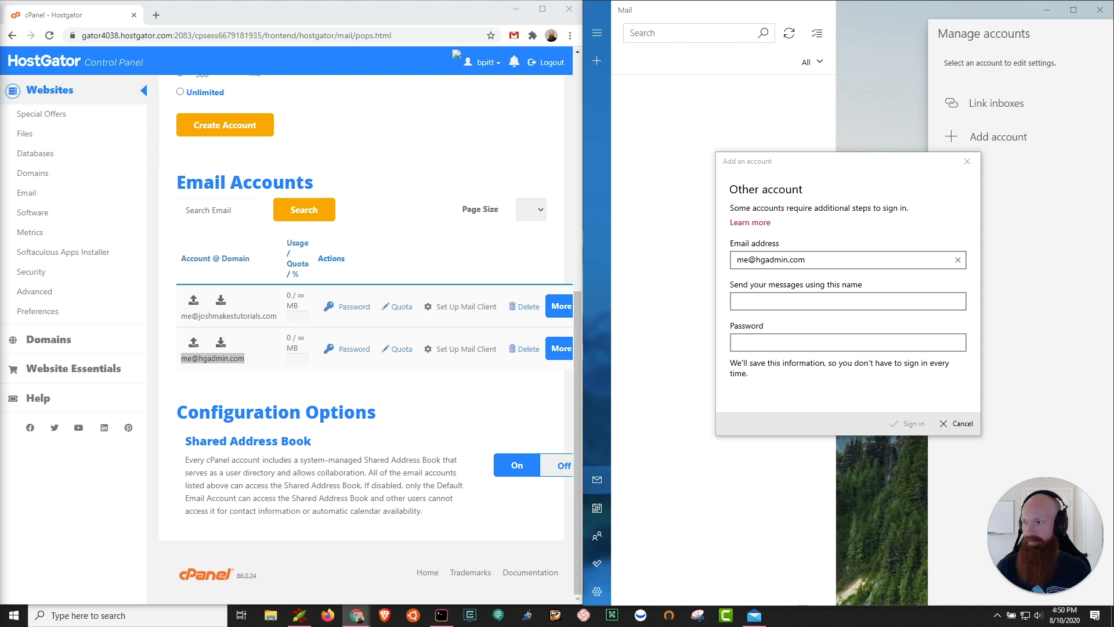
pyautogui.click(790, 347)
pyautogui.hotkey('ctrl', 'v')
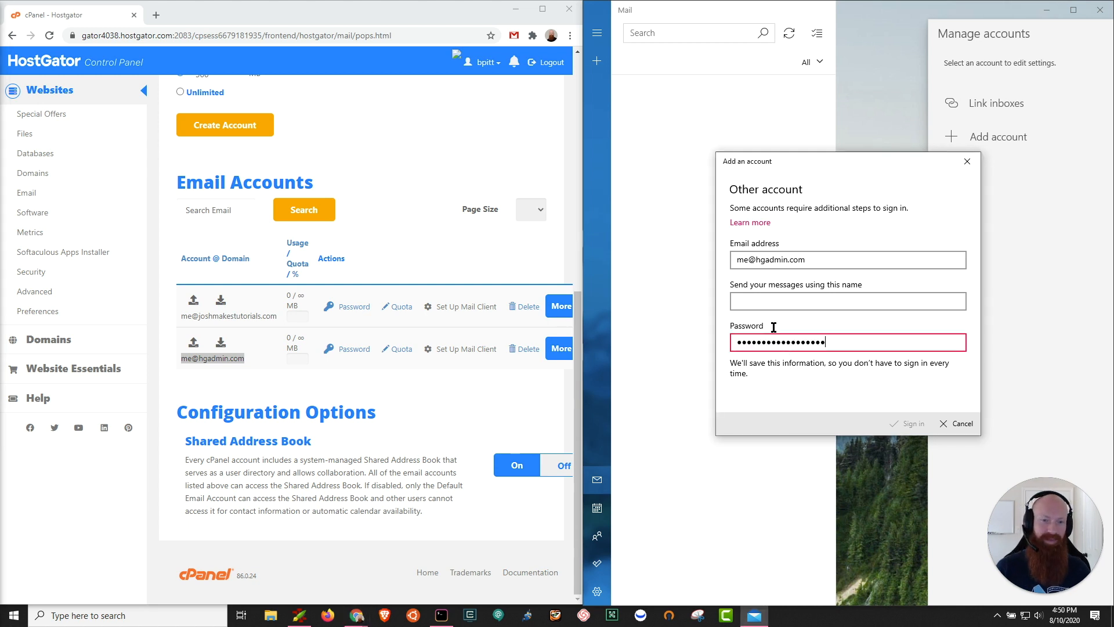
pyautogui.click(757, 306)
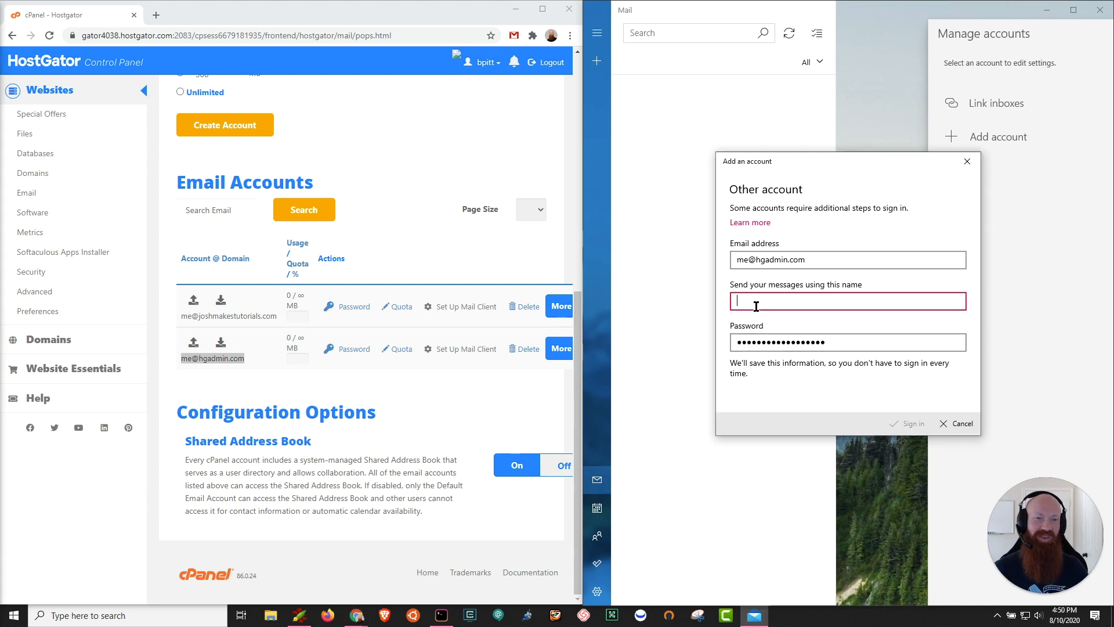
pyautogui.write('Joshua Y.')
pyautogui.press('Tab')
# Sign in with the entered account details and finish the account setup
pyautogui.click(737, 259)
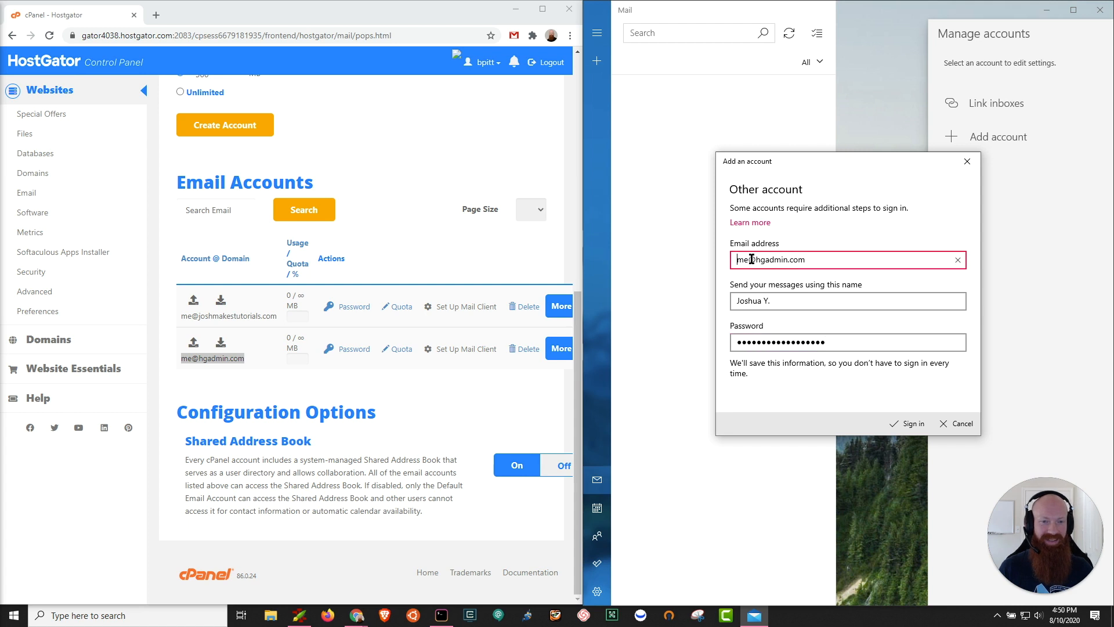
pyautogui.click(909, 345)
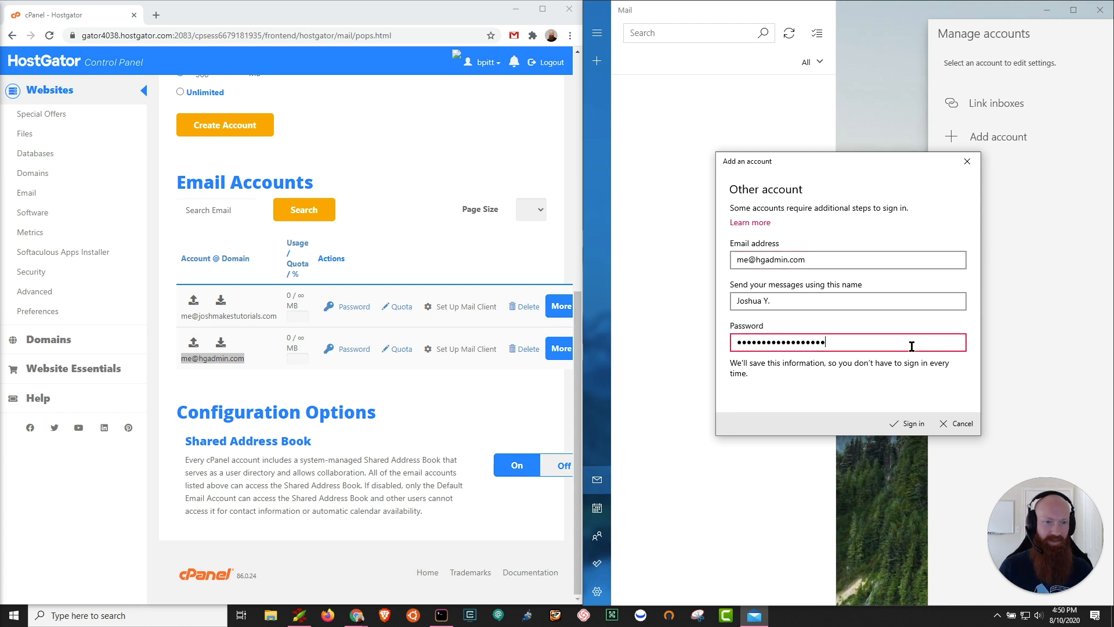
pyautogui.click(907, 428)
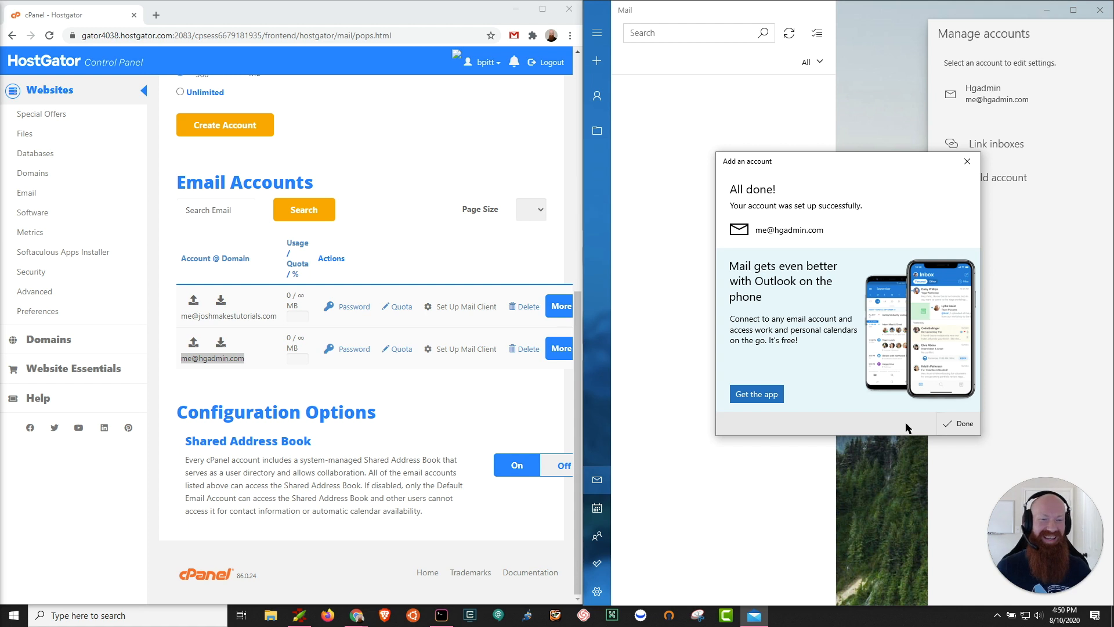
pyautogui.click(958, 424)
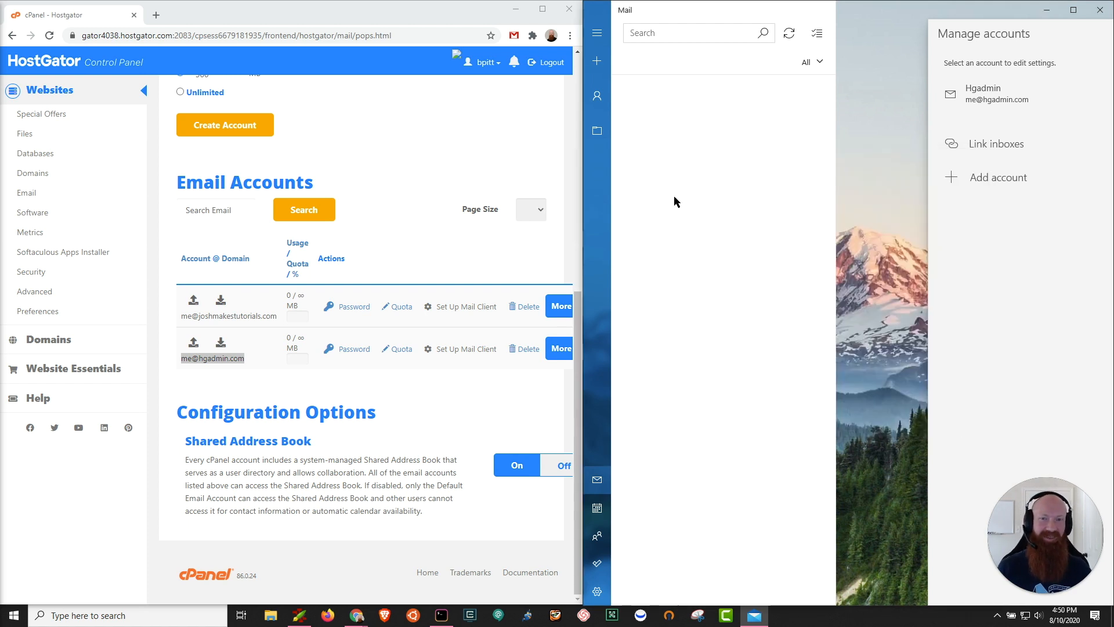
# Open the inbox of the new Hgadmin account from the list of all accounts
pyautogui.click(594, 98)
pyautogui.click(595, 100)
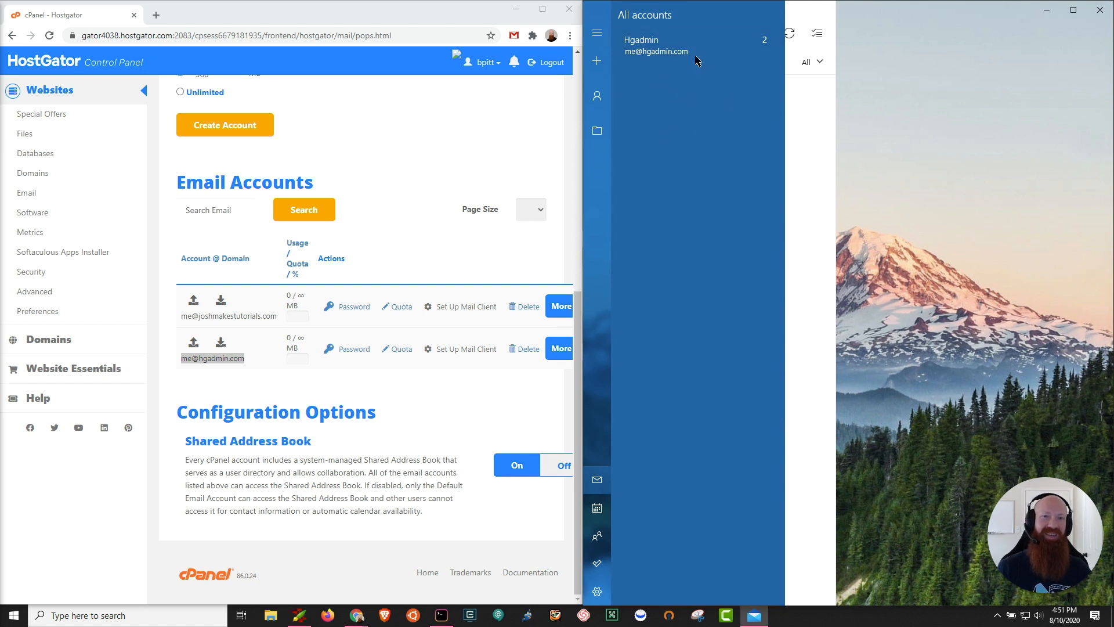
pyautogui.click(659, 52)
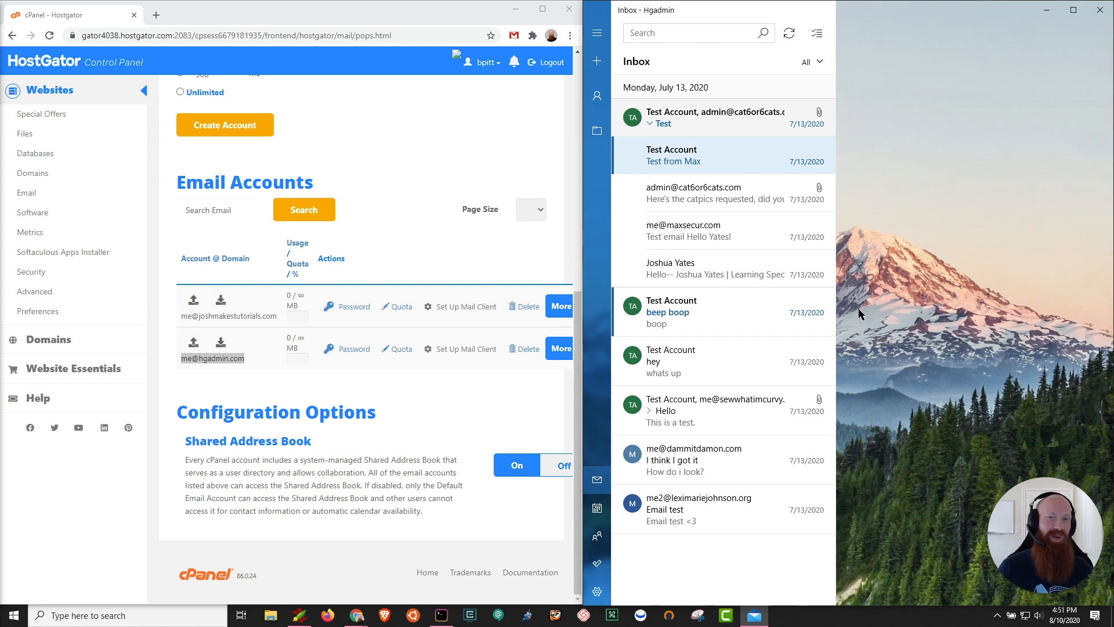
# Start adding another account in Mail through Advanced setup, choosing Internet email as the kind
pyautogui.click(599, 35)
pyautogui.click(640, 104)
pyautogui.click(995, 179)
pyautogui.scroll(-1, 841, 294)
pyautogui.click(790, 399)
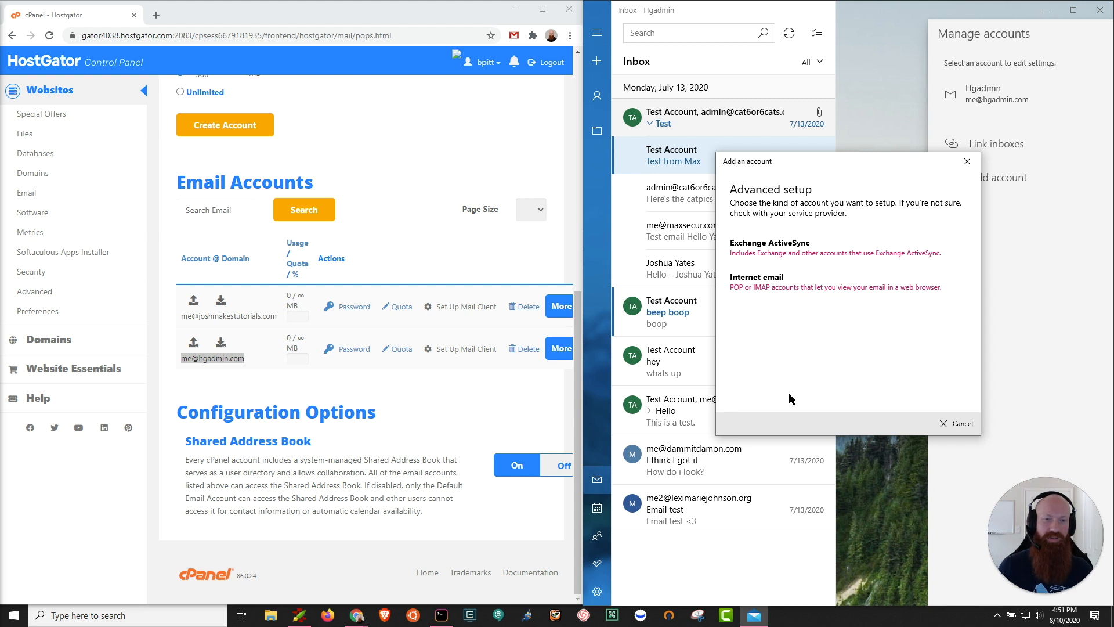
pyautogui.click(749, 283)
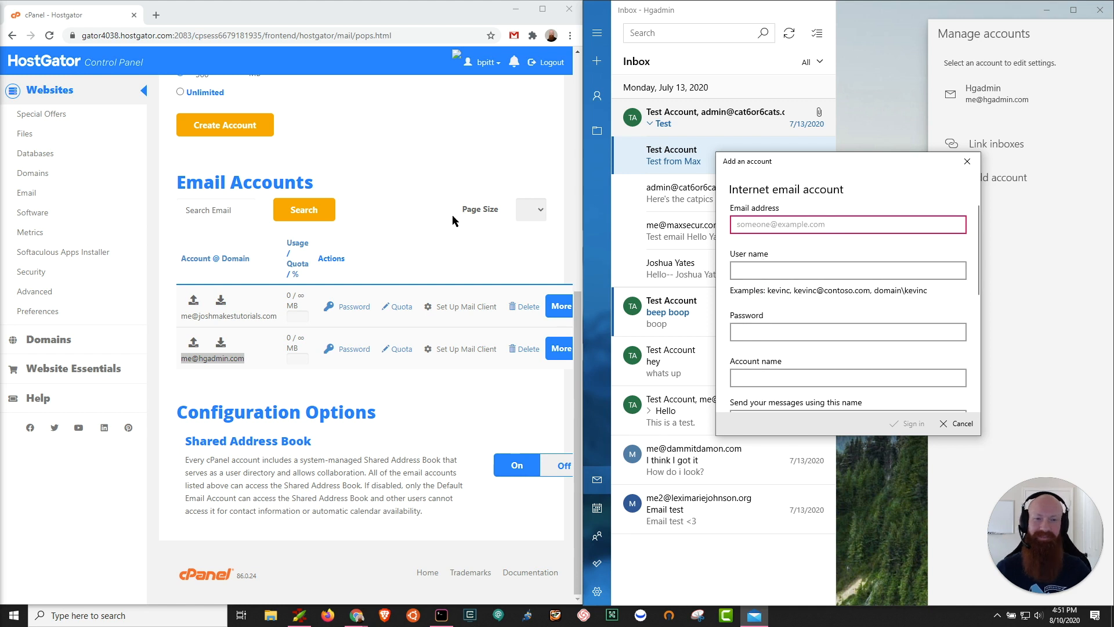
# Copy the first listed account's email address from cPanel and enter it as both email address and user name in the Internet email form
pyautogui.click(276, 318)
pyautogui.moveTo(227, 309); pyautogui.dragTo(179, 317)
pyautogui.hotkey('ctrl', 'c')
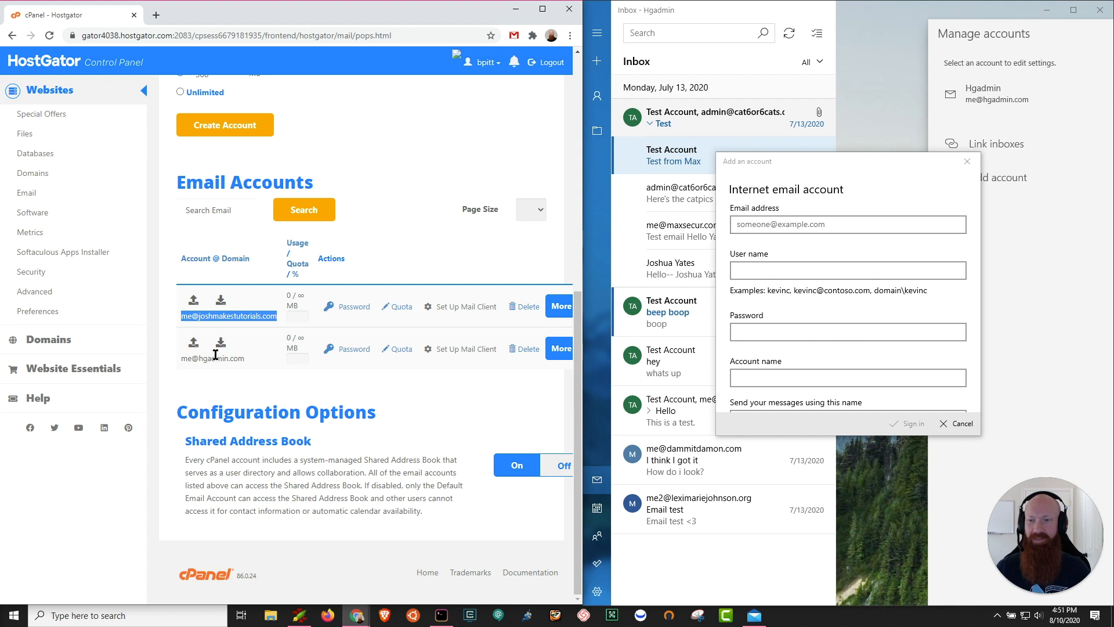
pyautogui.click(773, 220)
pyautogui.hotkey('ctrl', 'v')
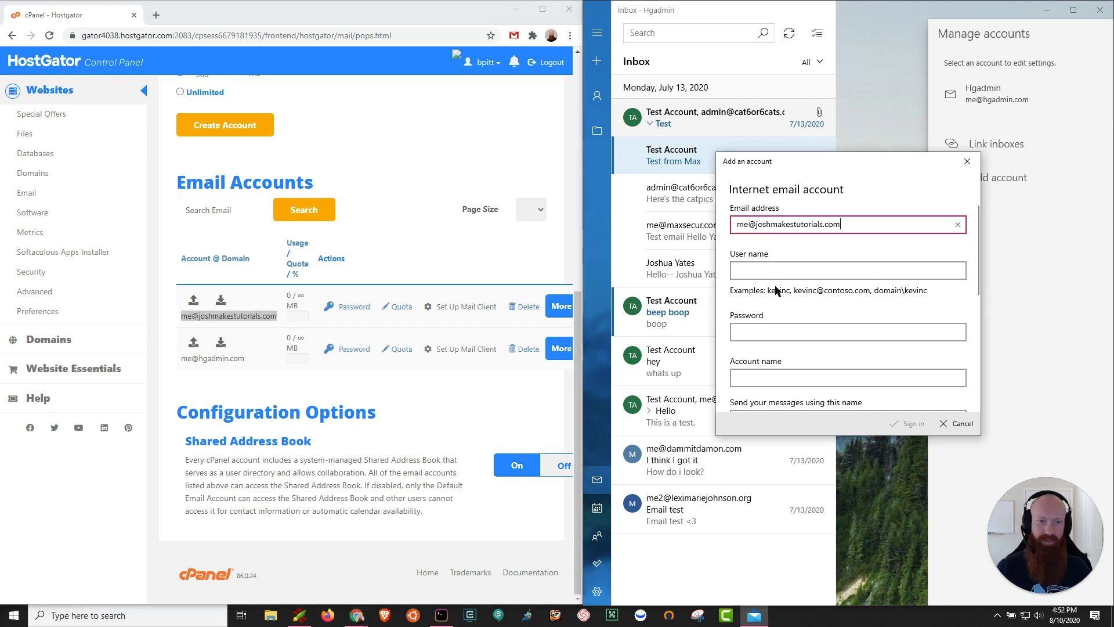
pyautogui.click(764, 271)
pyautogui.hotkey('ctrl', 'v')
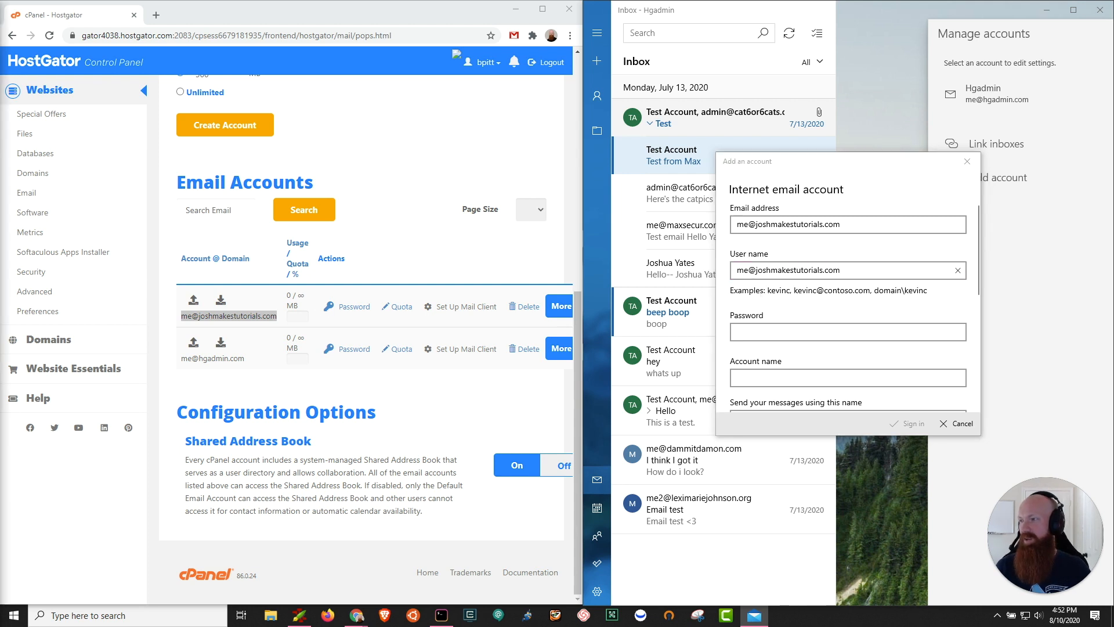
# Enter the account password, and fill in the sender's name as both the account name and the name for sending messages
pyautogui.click(773, 331)
pyautogui.hotkey('ctrl', 'v')
pyautogui.scroll(-2, 777, 325)
pyautogui.click(787, 278)
pyautogui.write('Joshua Y.')
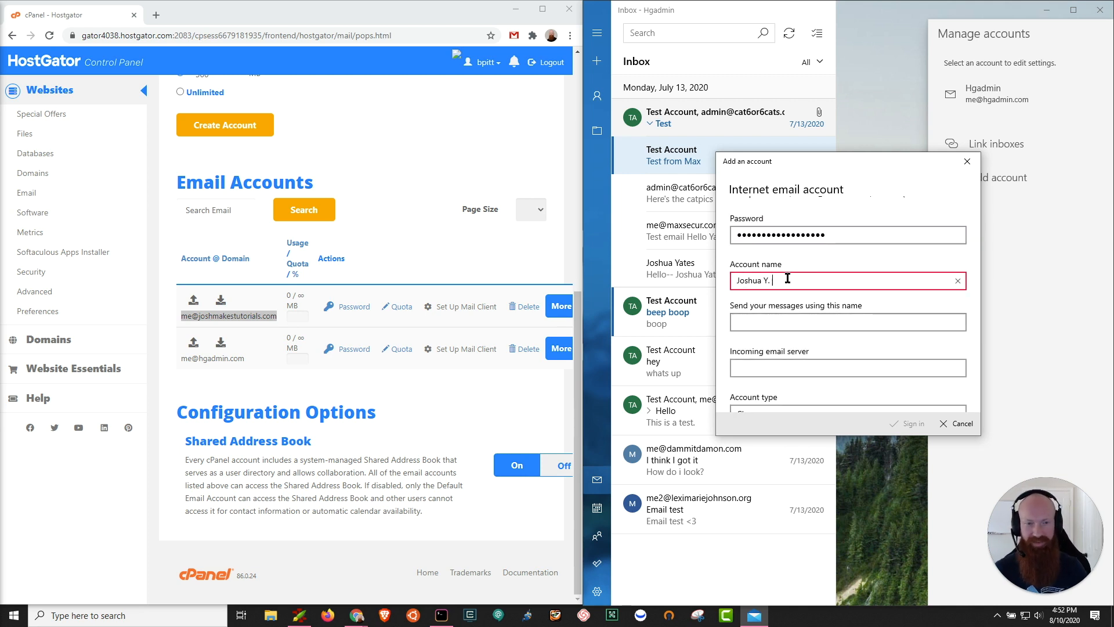
pyautogui.moveTo(787, 278); pyautogui.dragTo(720, 278)
pyautogui.hotkey('ctrl', 'c')
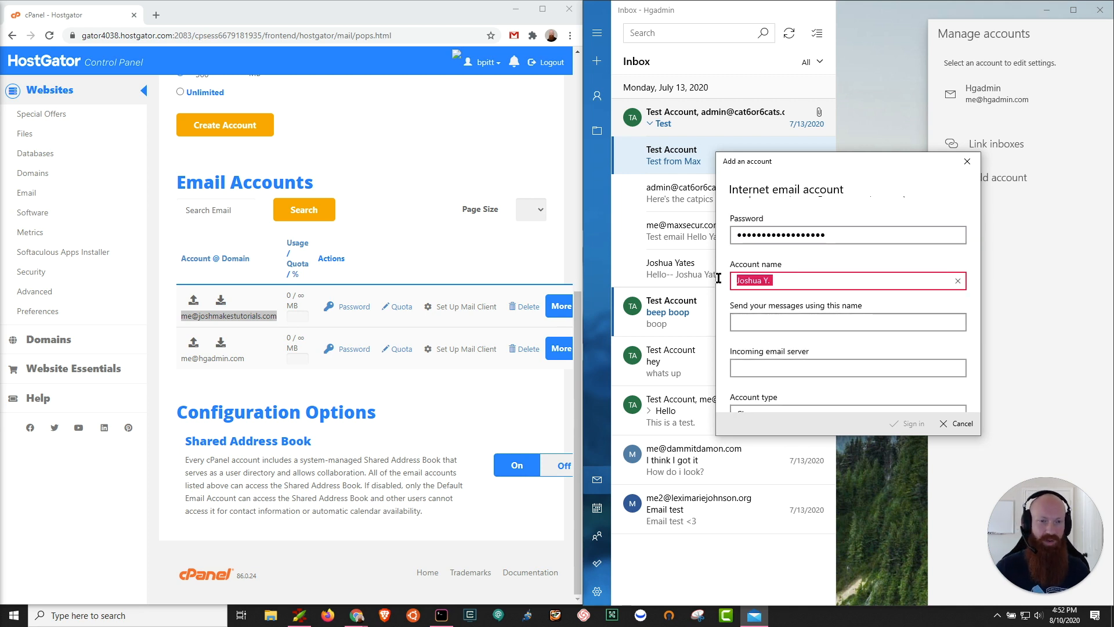
pyautogui.click(763, 320)
pyautogui.hotkey('ctrl', 'v')
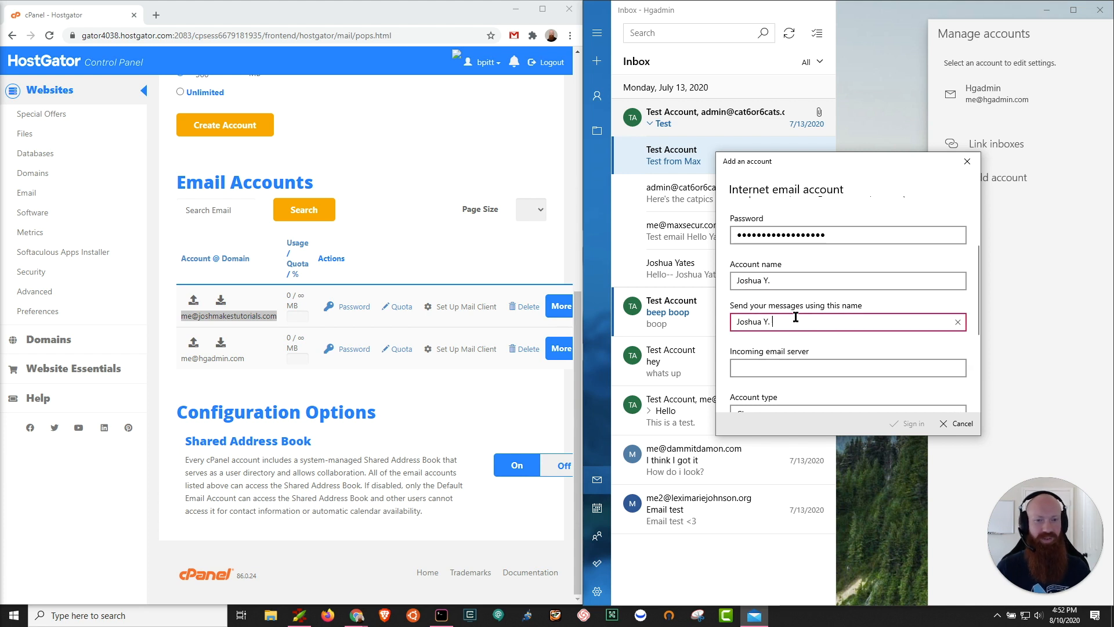
# Open the Set Up Mail Client page for the first account in the cPanel email list to find its server settings
pyautogui.scroll(-3, 788, 309)
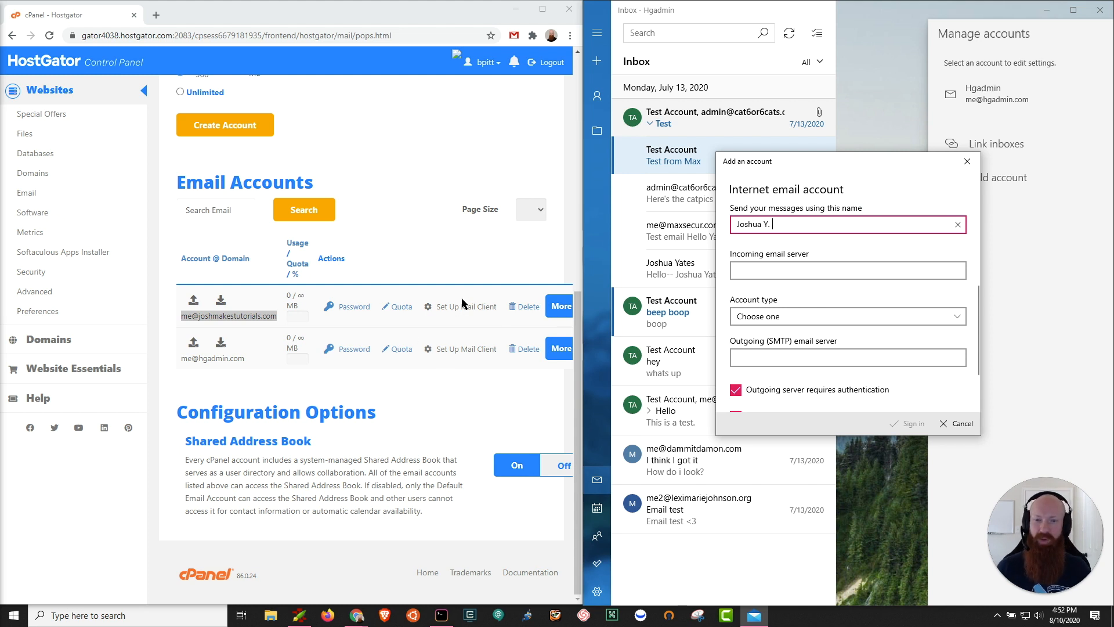
pyautogui.click(440, 361)
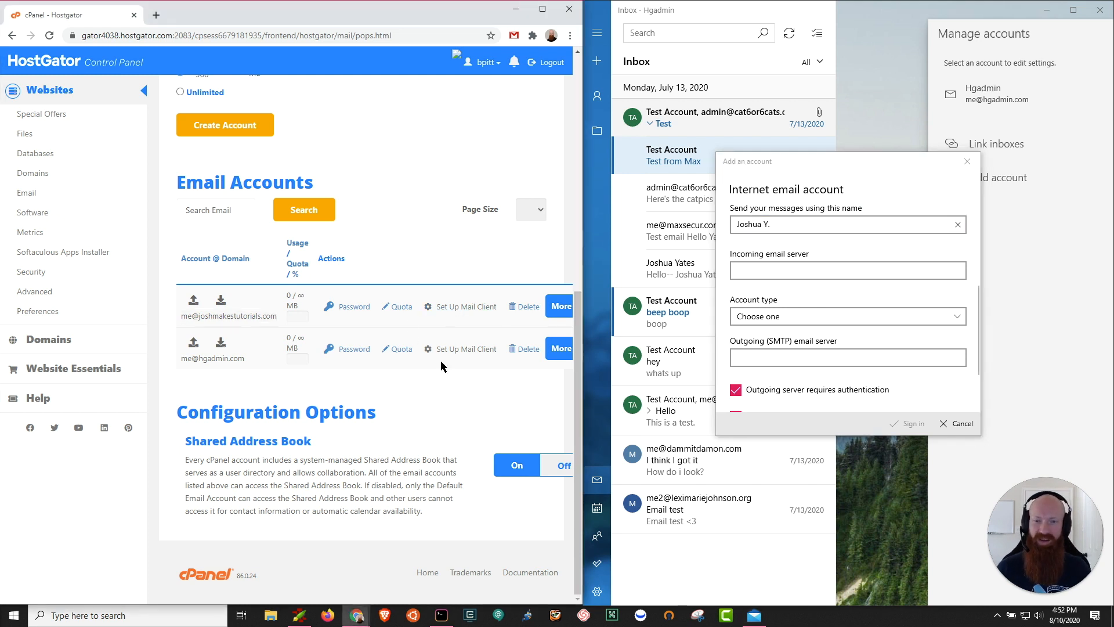
pyautogui.click(454, 308)
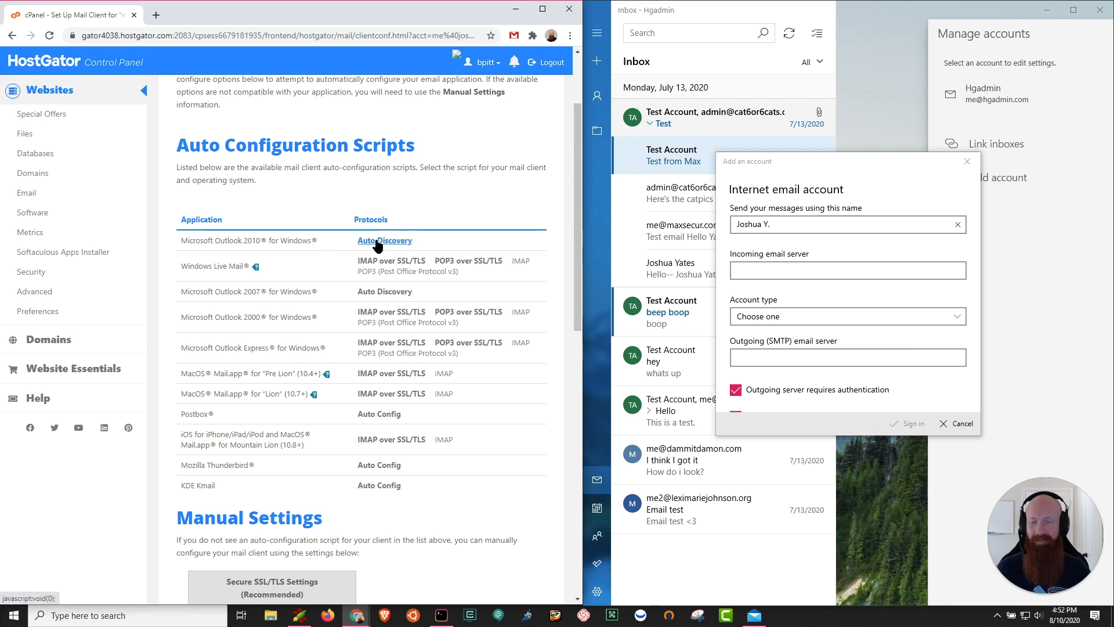
# Copy the incoming server gator4038.hostgator.com from cPanel's Secure SSL/TLS manual settings into the incoming email server field of the Mail account form
pyautogui.scroll(-5, 374, 232)
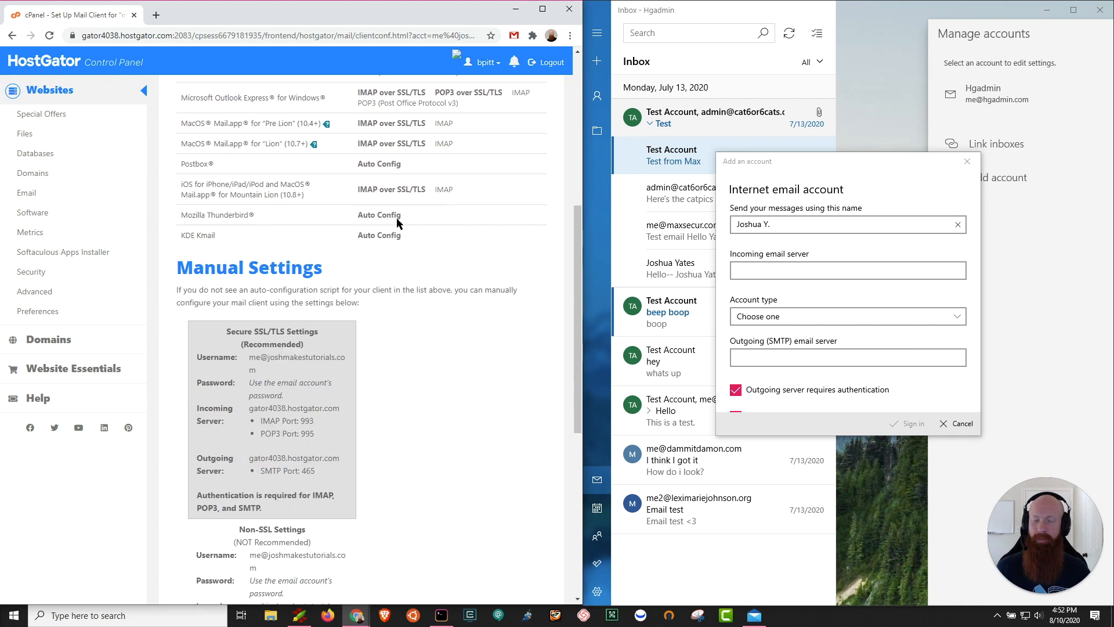
pyautogui.scroll(-2, 369, 226)
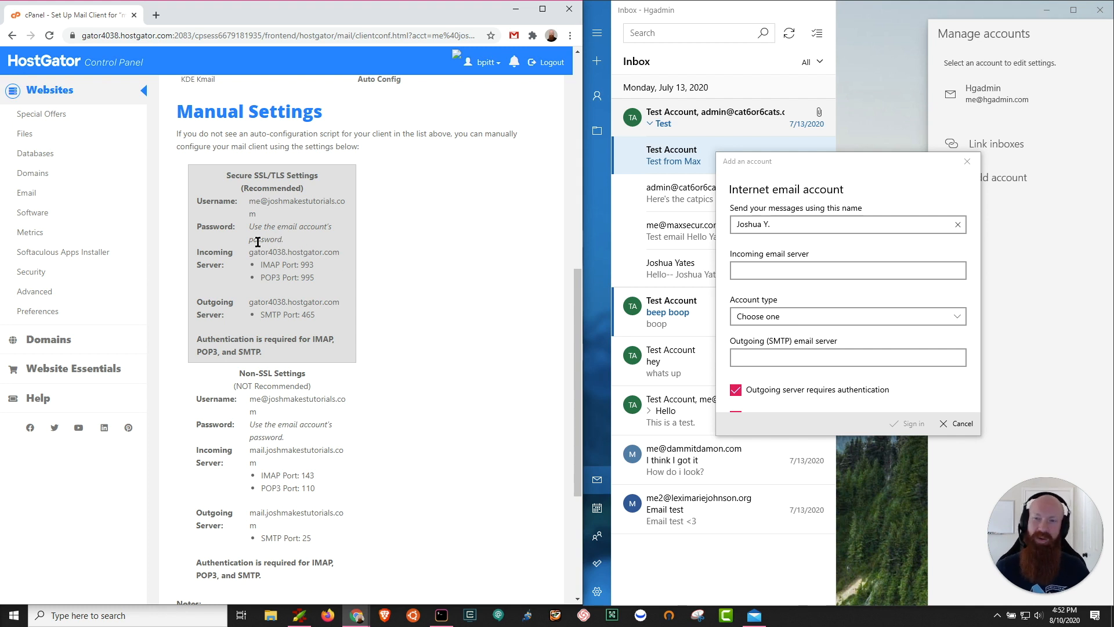
pyautogui.moveTo(340, 253); pyautogui.dragTo(251, 253)
pyautogui.hotkey('ctrl', 'c')
pyautogui.click(773, 270)
pyautogui.hotkey('ctrl', 'v')
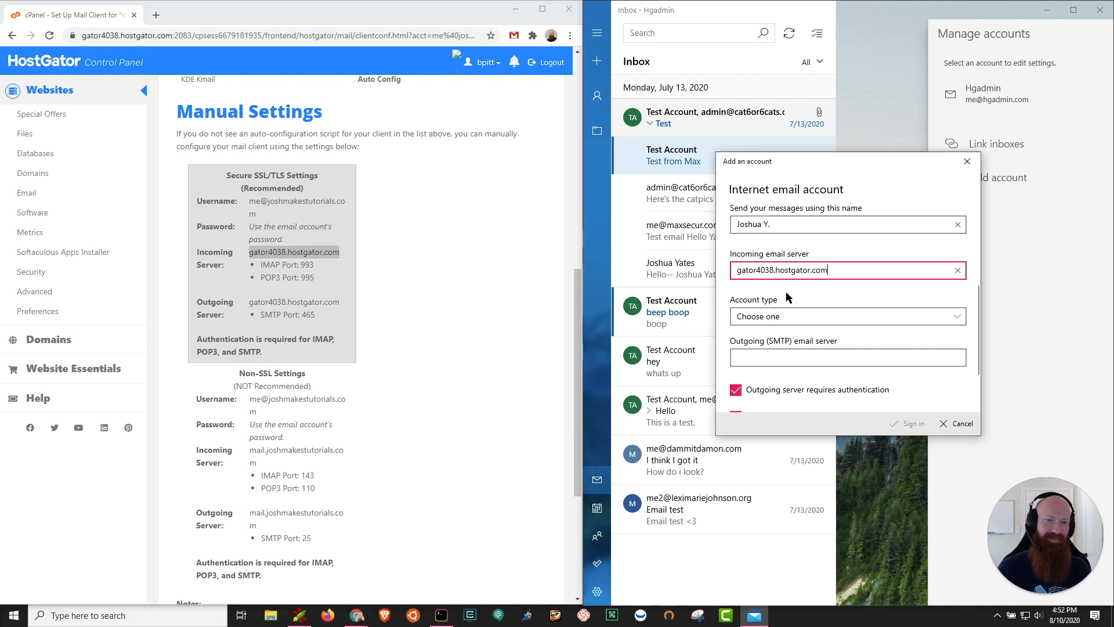
# Set the account type to IMAP4 and copy cPanel's secure outgoing server, gator4038.hostgator.com, into the outgoing (SMTP) email server field
pyautogui.click(795, 315)
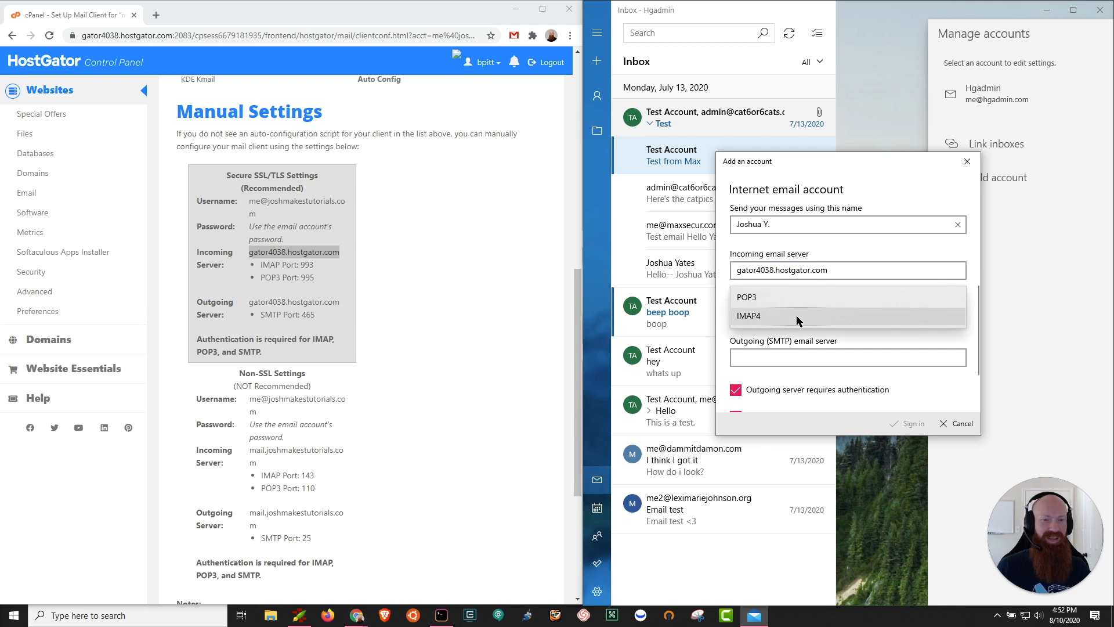
pyautogui.click(760, 319)
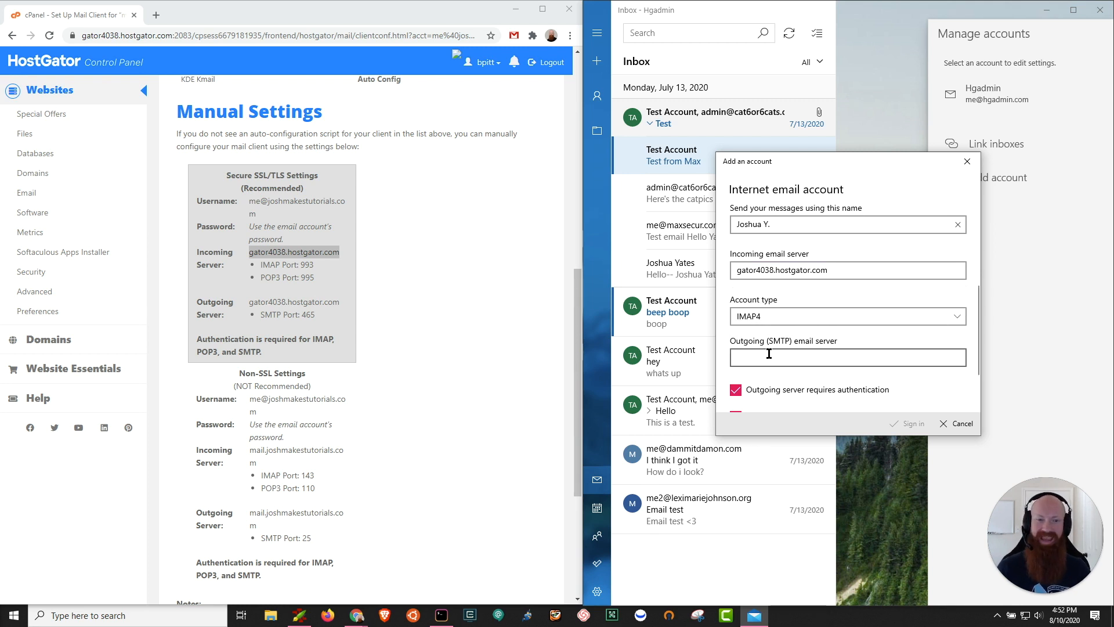
pyautogui.moveTo(344, 300); pyautogui.dragTo(253, 304)
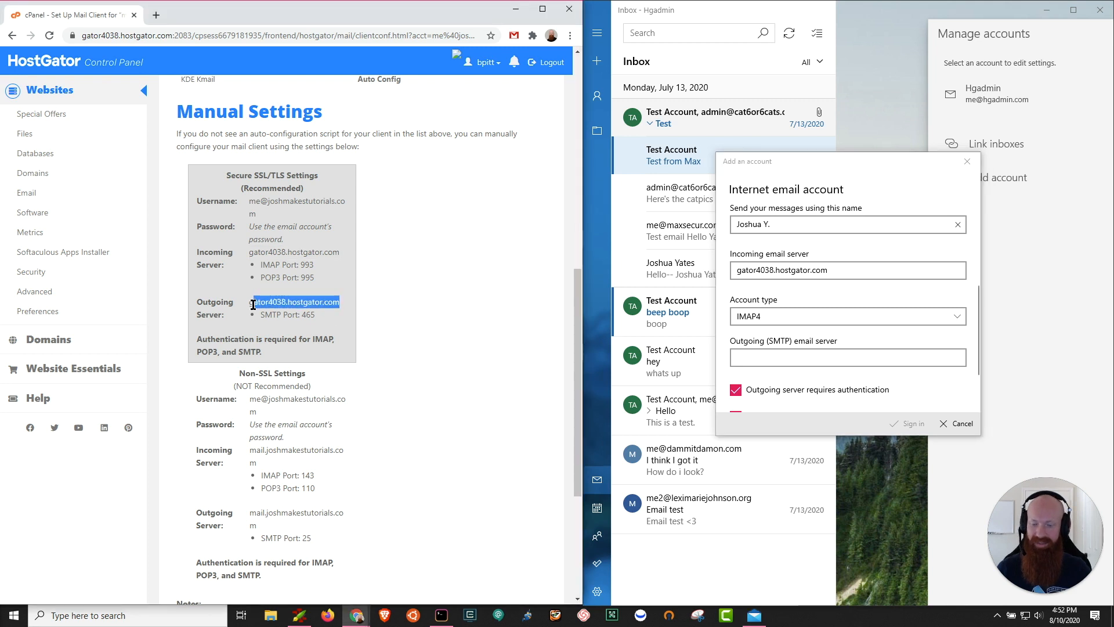
pyautogui.click(843, 358)
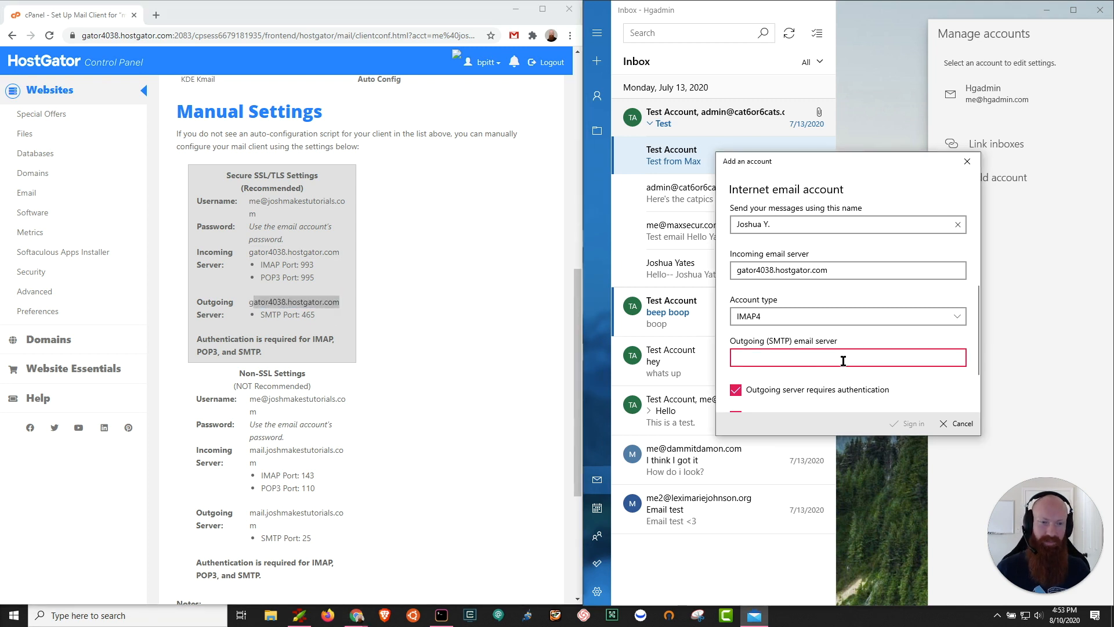
pyautogui.hotkey('ctrl', 'v')
# Review the Internet email account settings, keeping all authentication and SSL options enabled, and sign in to finish adding the account
pyautogui.scroll(-2, 812, 342)
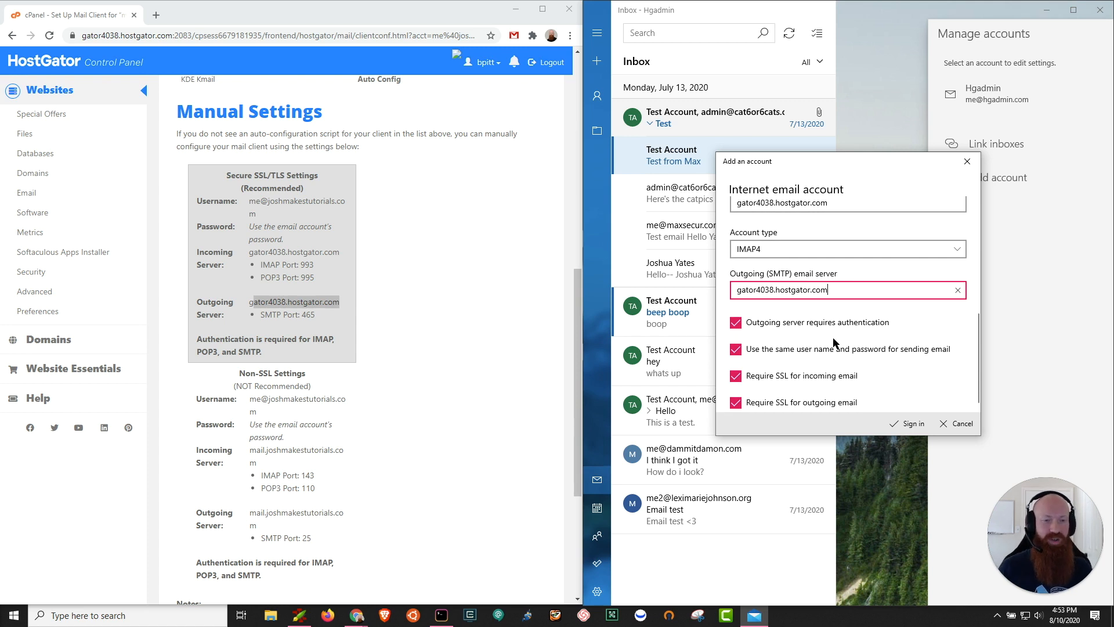
pyautogui.scroll(5, 836, 345)
pyautogui.scroll(-5, 836, 346)
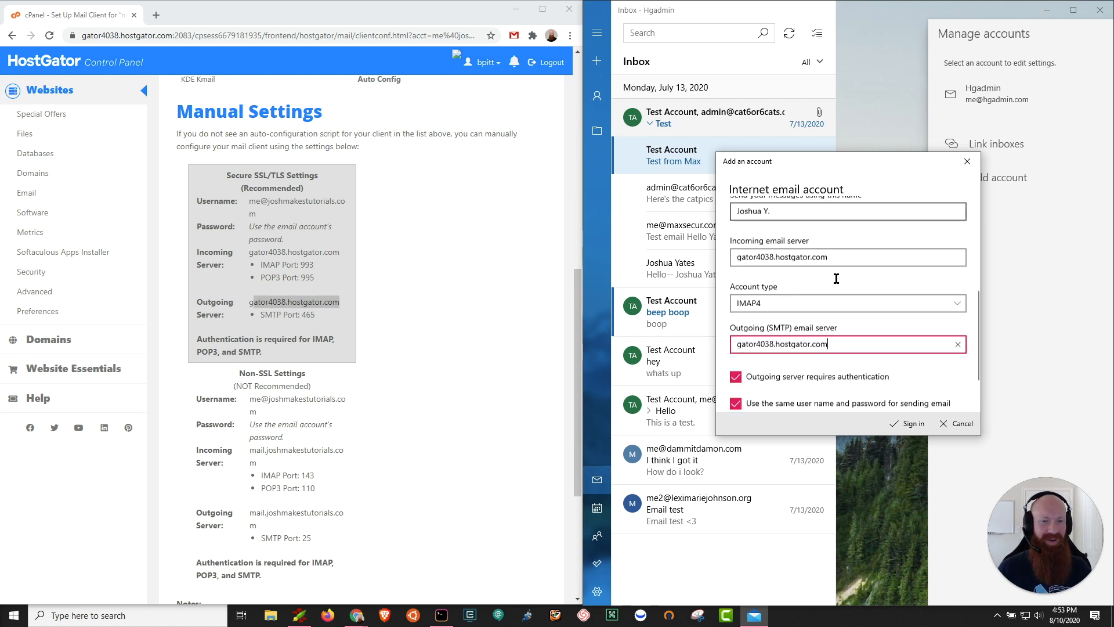
pyautogui.click(908, 424)
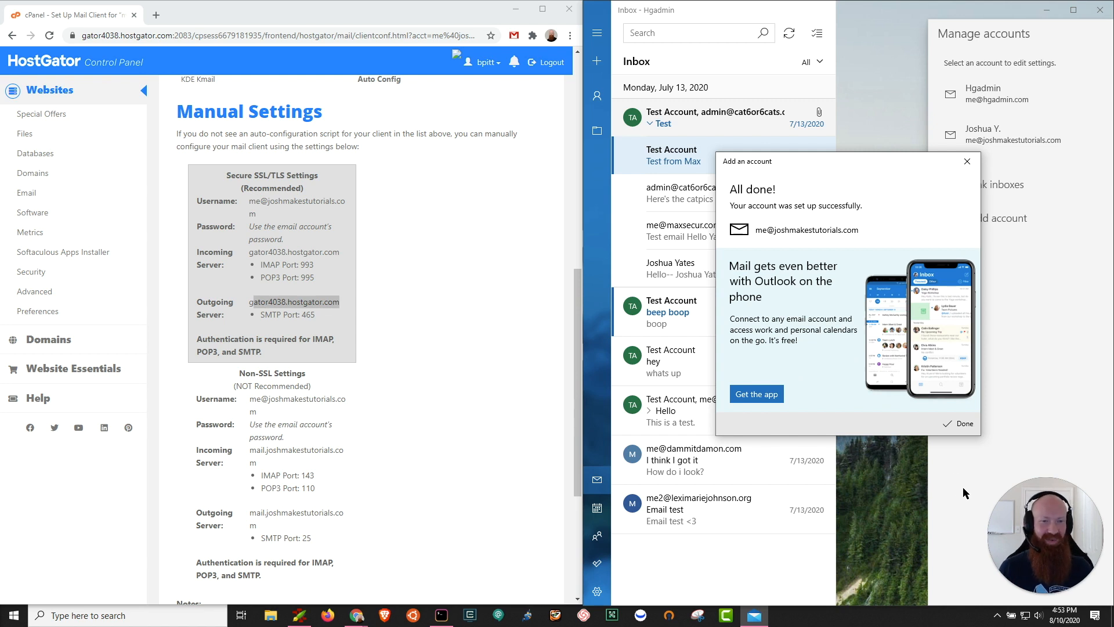
pyautogui.click(961, 431)
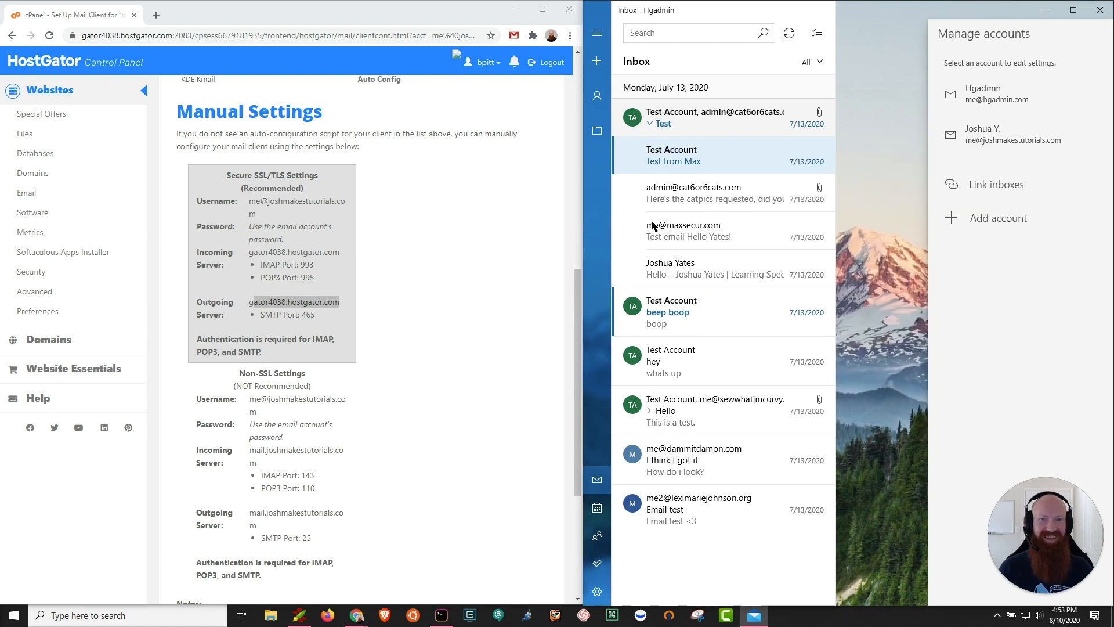
# Switch Mail from the Hgadmin account to the newly added account's inbox
pyautogui.click(598, 95)
pyautogui.click(598, 96)
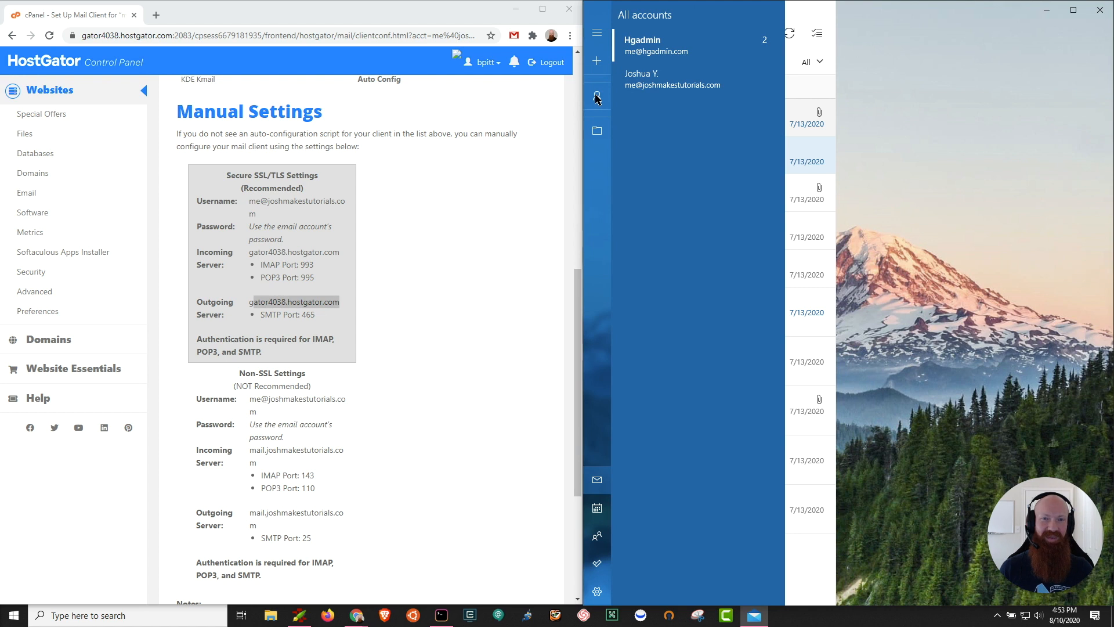
pyautogui.click(697, 103)
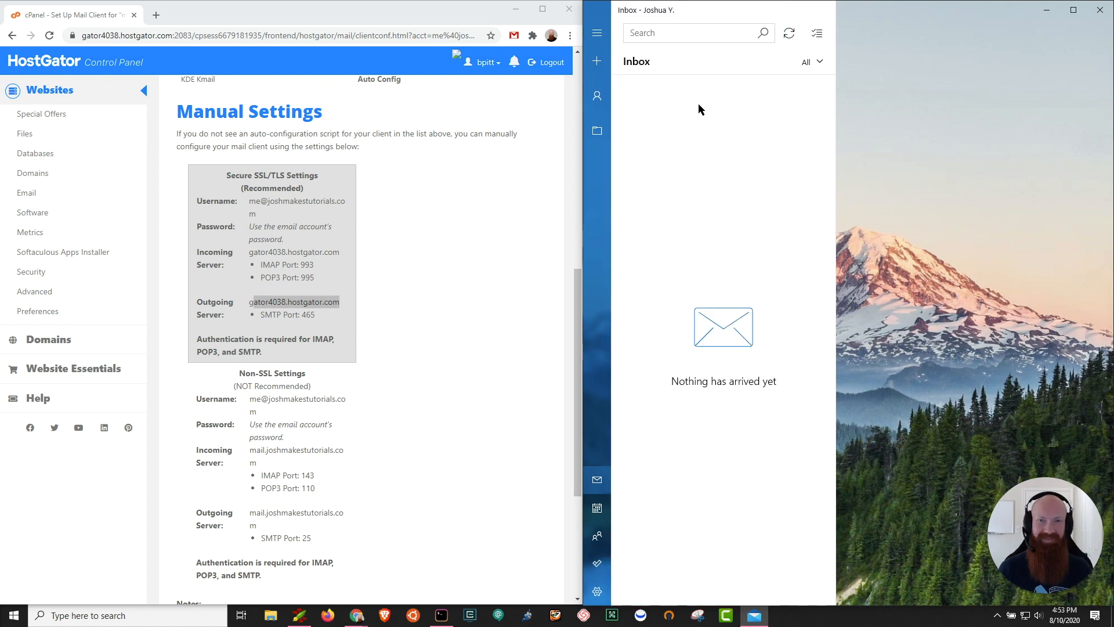